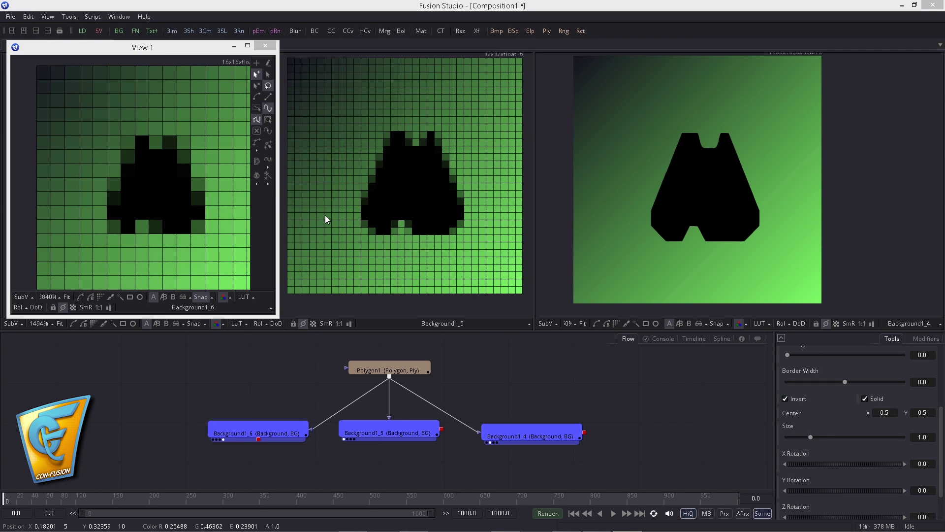
Examine how the Polygon1 mask shape renders in the 16x16, 32x32 and 1000x1000 background views
left_click(371, 368)
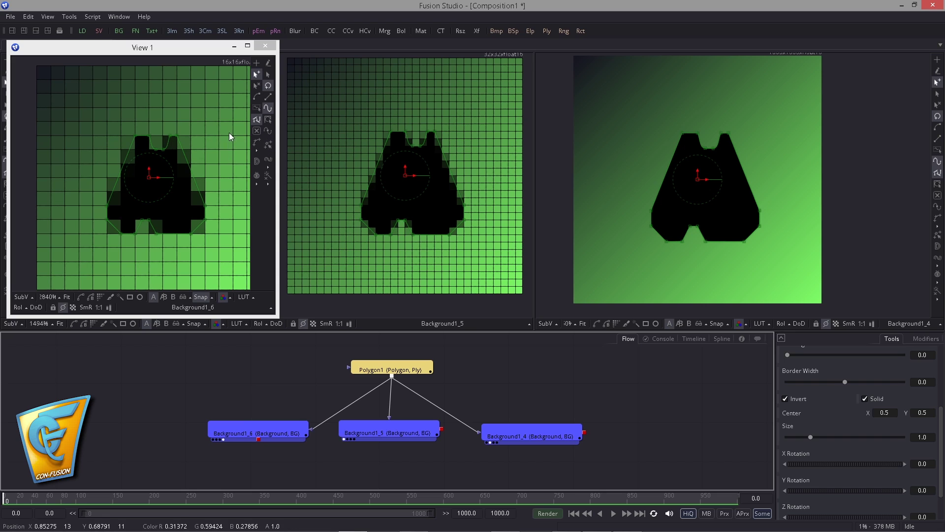
right_click(125, 239)
left_click(179, 50)
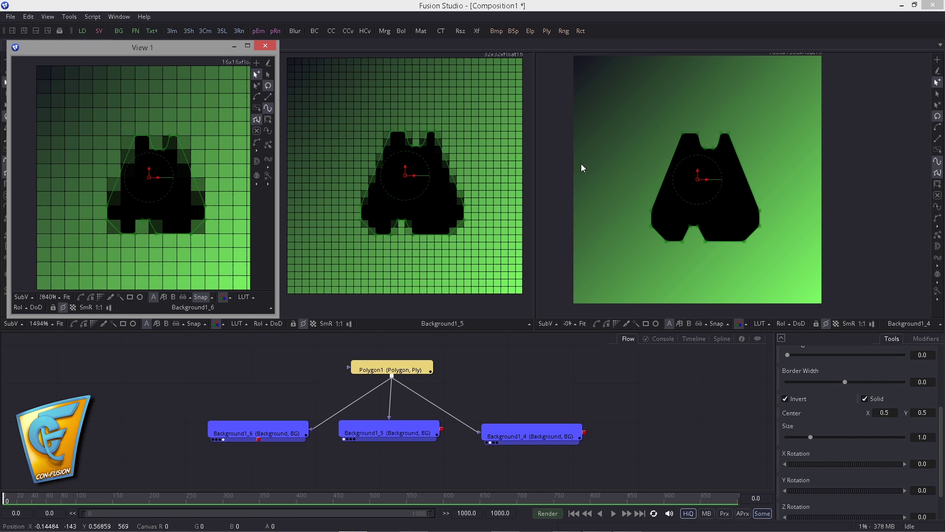
left_click(643, 149)
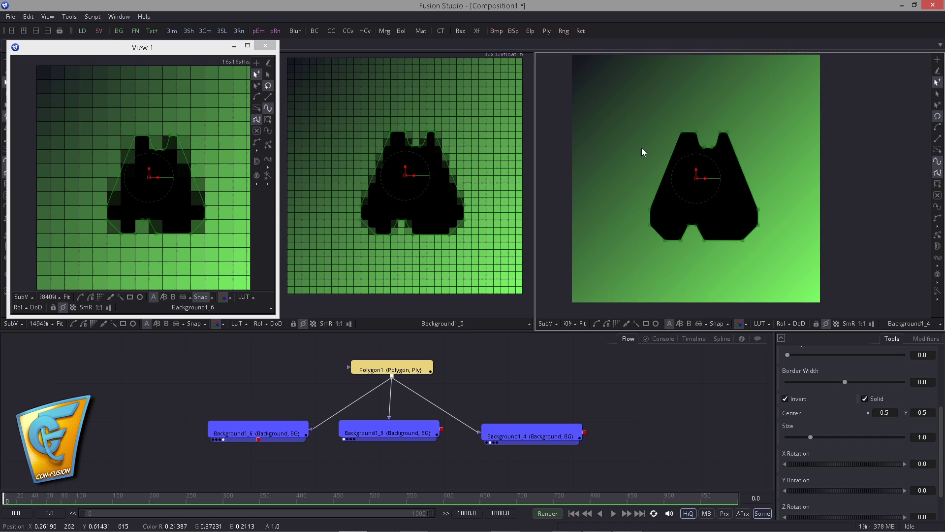
left_click_drag(675, 174, 662, 184)
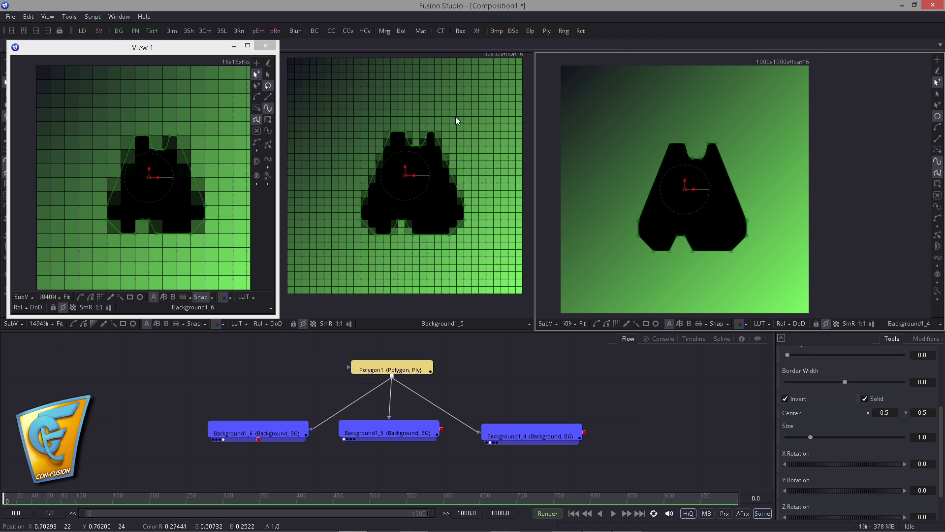
left_click_drag(456, 116, 448, 121)
left_click(155, 122)
left_click_drag(155, 122, 150, 123)
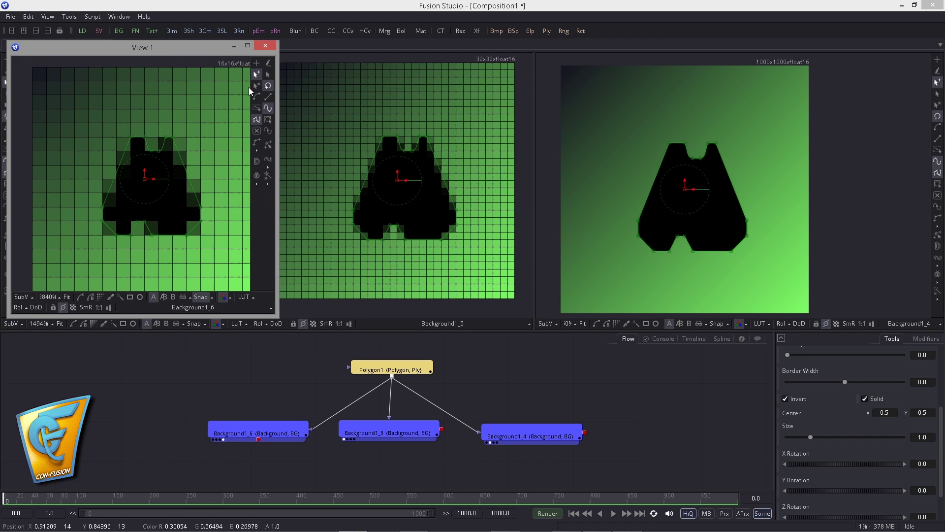
left_click_drag(197, 99, 191, 99)
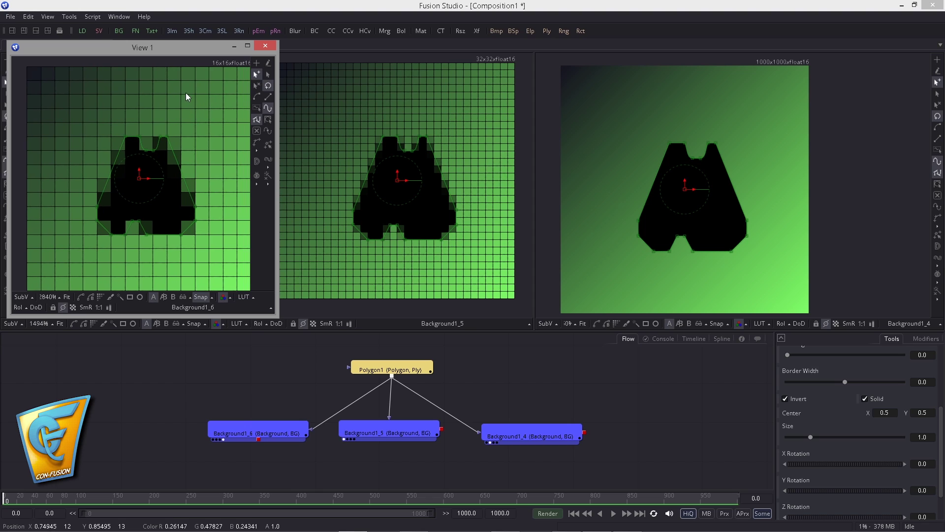
left_click(308, 373)
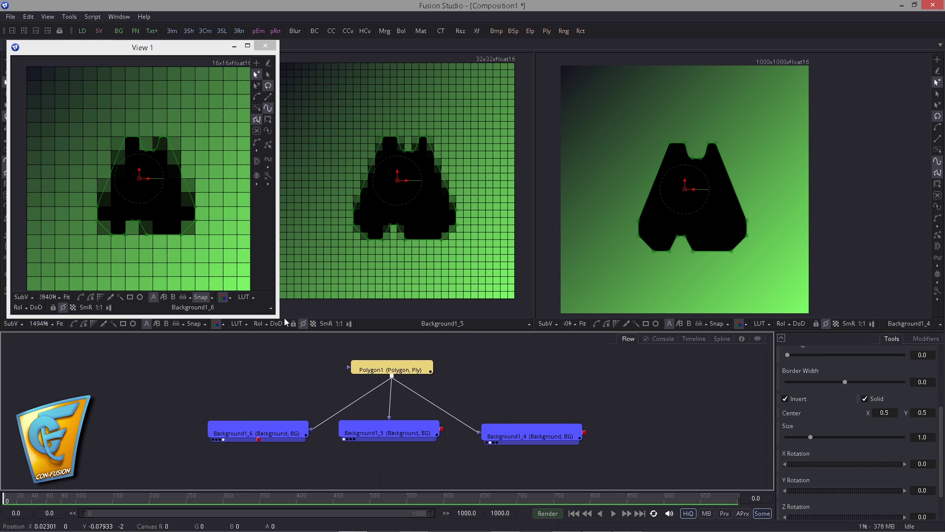
Delete the existing Polygon1 mask node from the flow
left_click(222, 375)
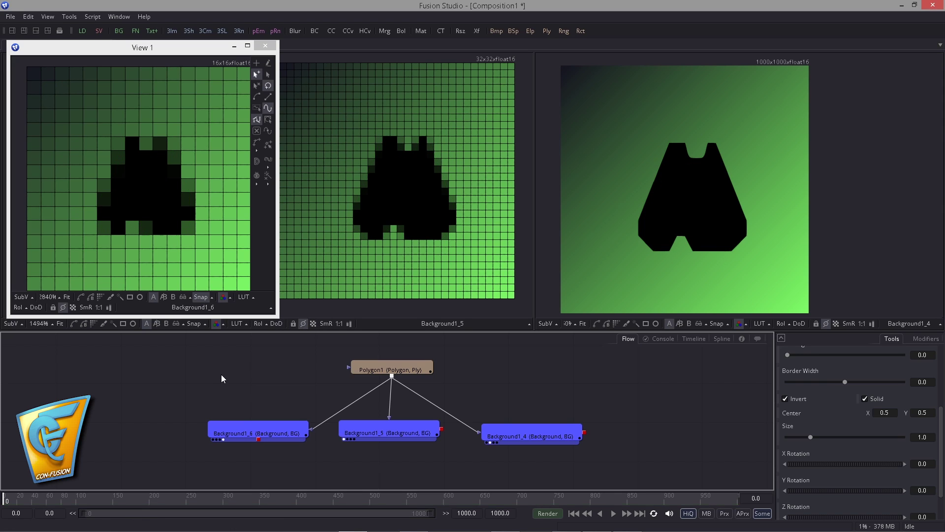
left_click(392, 371)
key("Delete")
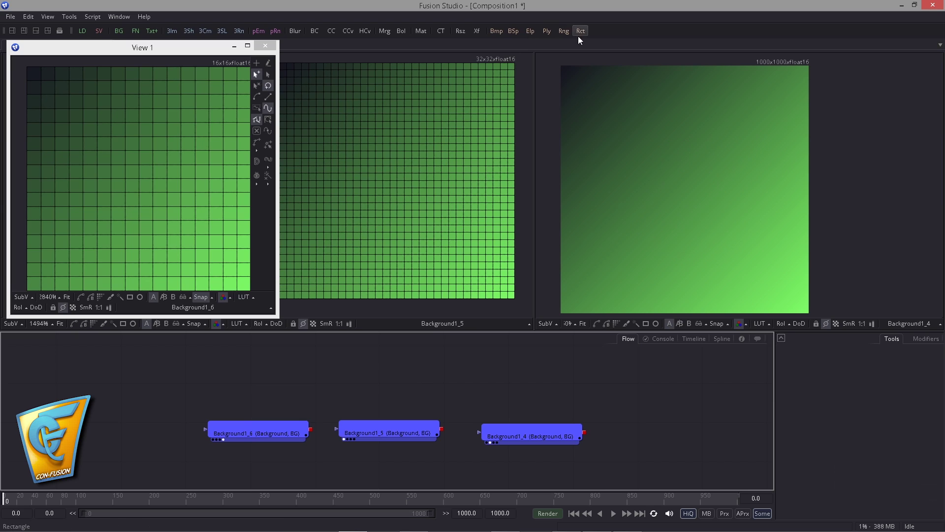
left_click(546, 31)
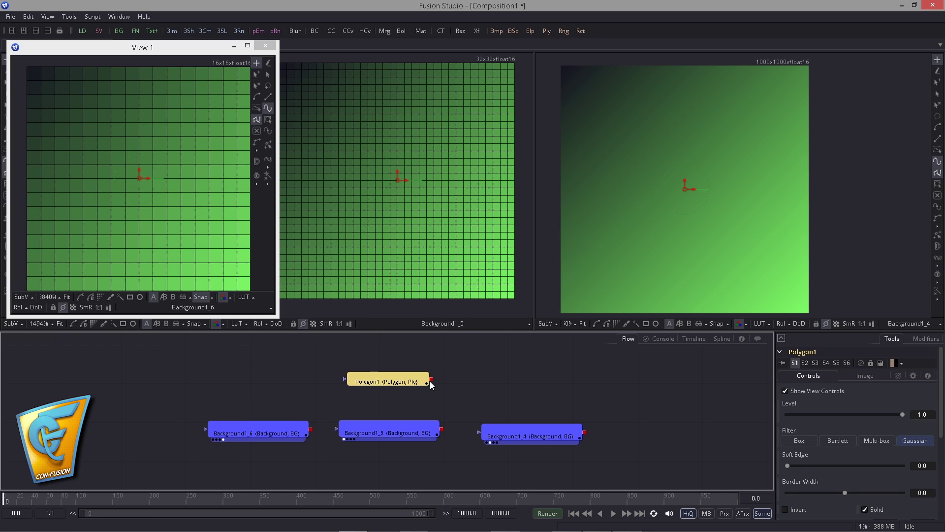
left_click_drag(431, 379, 291, 430)
left_click_drag(367, 379, 369, 377)
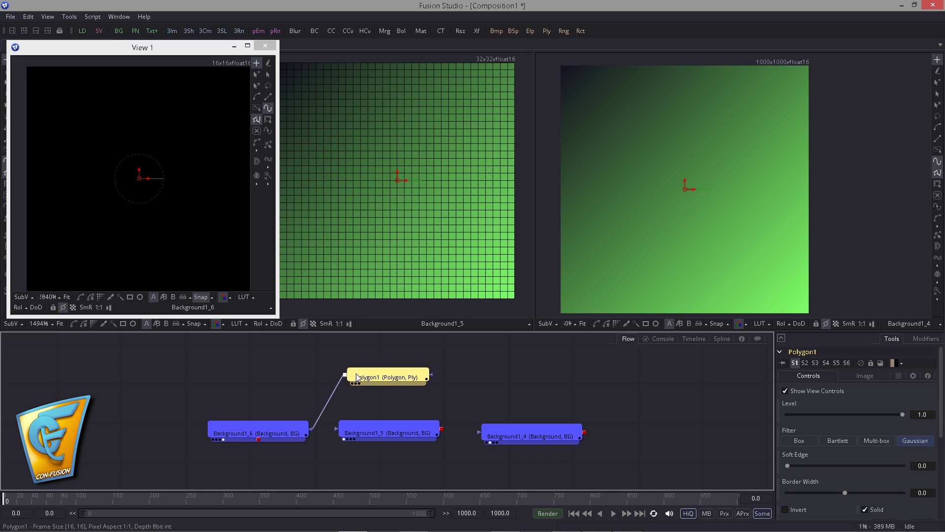
scroll(836, 448, "down", 3)
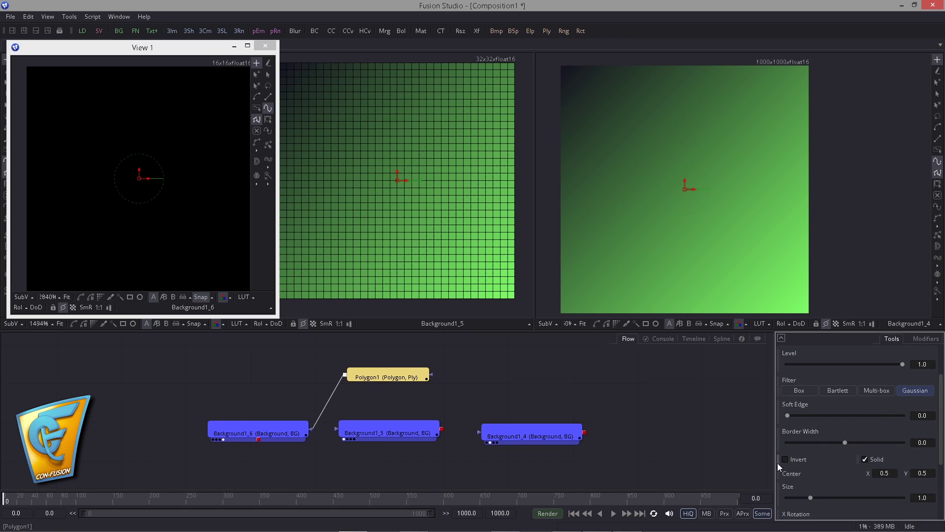
left_click(785, 459)
left_click_drag(386, 378, 415, 359)
key("Delete")
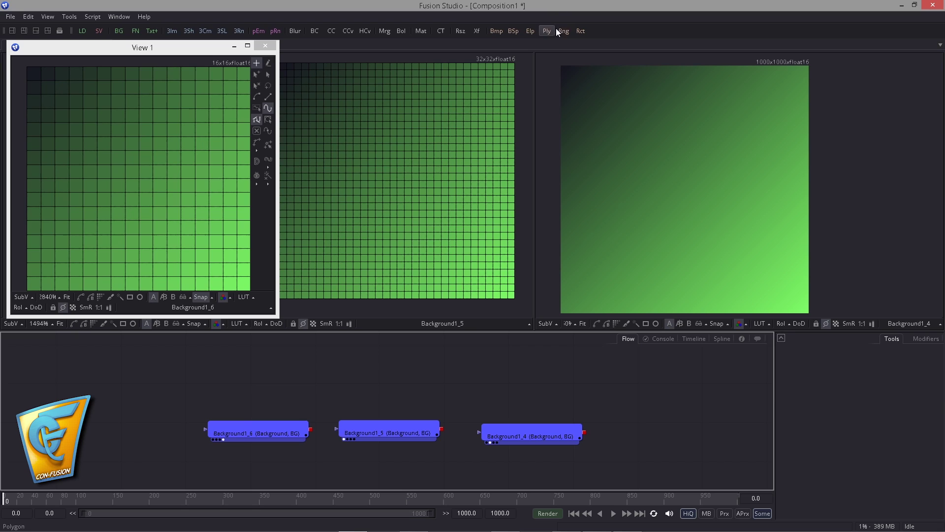
Add a new Polygon mask node, connect it to Background1_4, and enable Invert on the mask
left_click_drag(555, 30, 479, 434)
left_click_drag(440, 363, 428, 362)
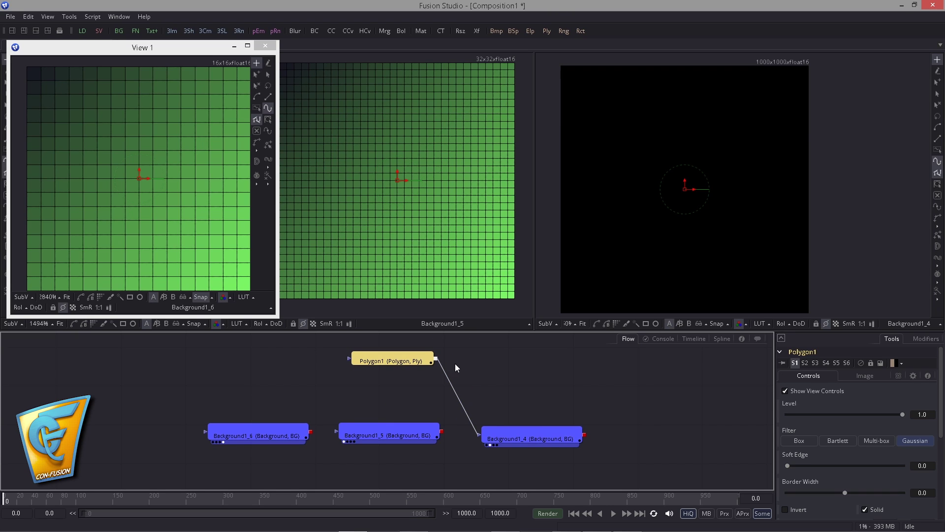
scroll(840, 416, "down", 2)
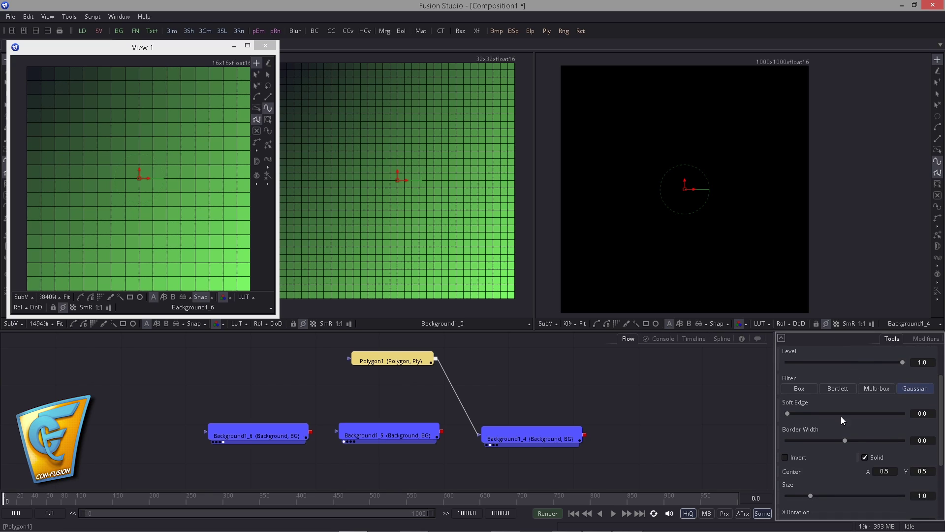
left_click(793, 457)
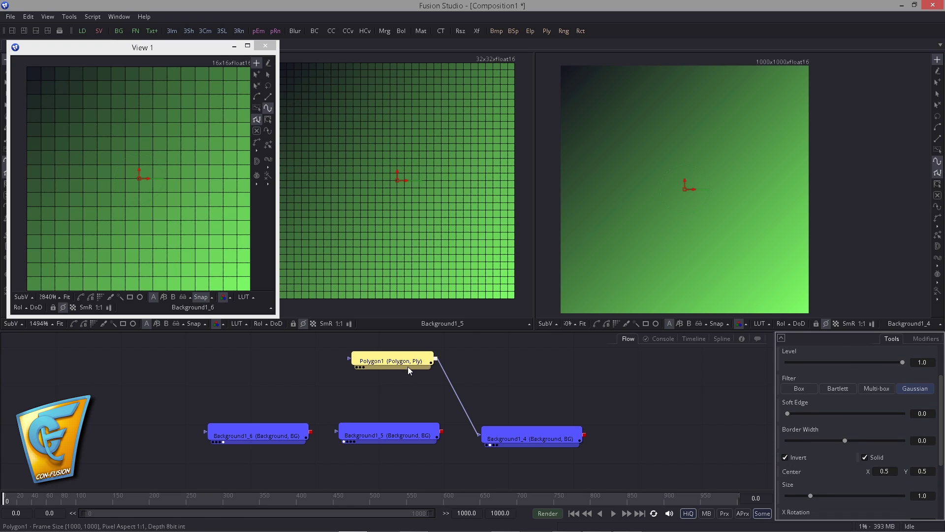
left_click_drag(394, 361, 393, 367)
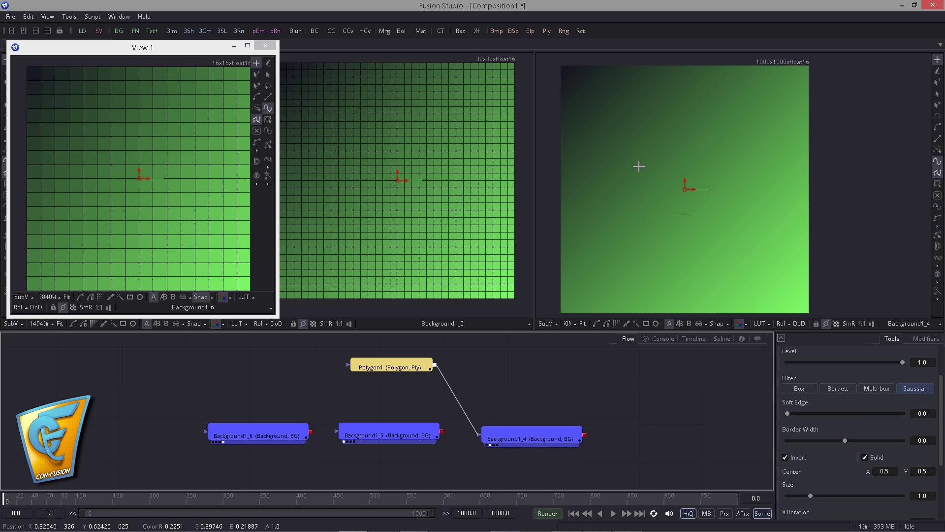
Draw a closed four-point polygon mask in the upper middle of the 1000x1000 Background1_4 image
left_click_drag(601, 144, 612, 137)
left_click(650, 123)
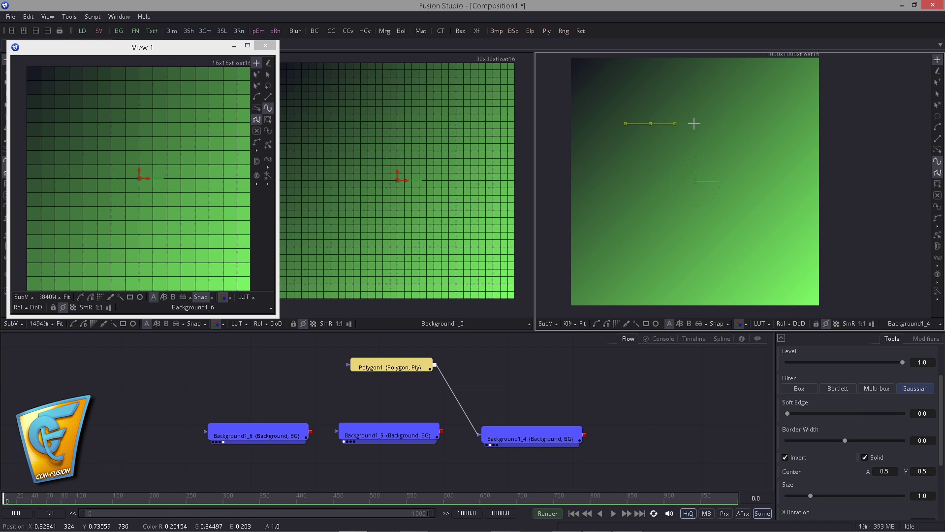
left_click(746, 124)
left_click(760, 204)
left_click(689, 203)
left_click(655, 203)
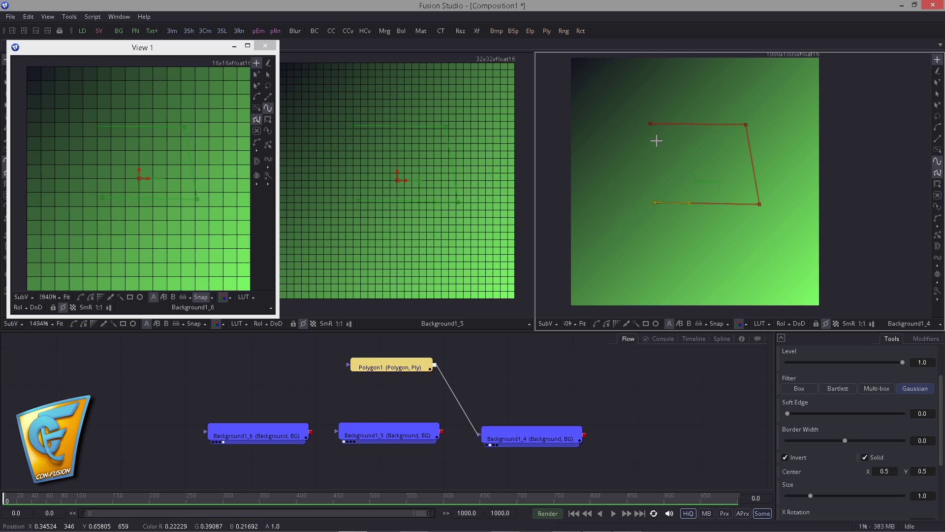
key("shift+c")
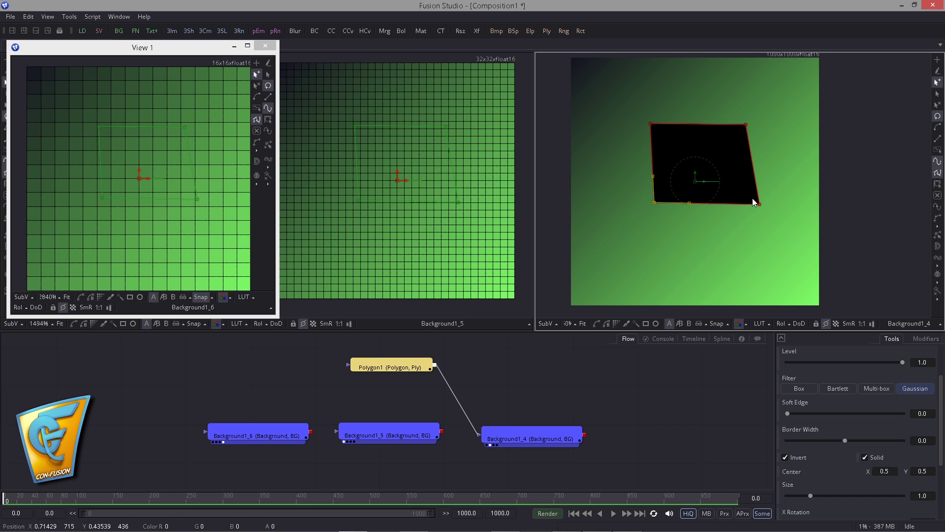
Adjust the polygon's lower-right and upper-right corner points to make its right edge more upright
left_click_drag(760, 204, 751, 204)
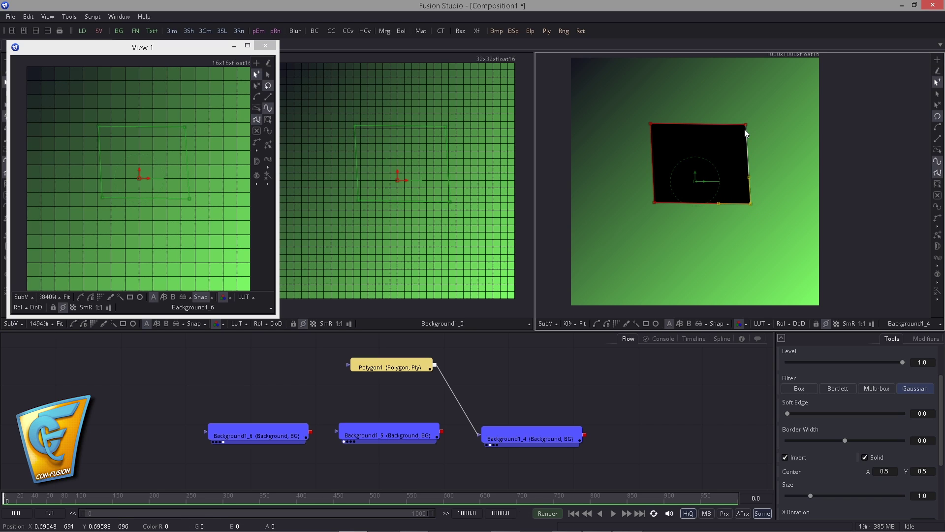
left_click_drag(748, 126, 753, 126)
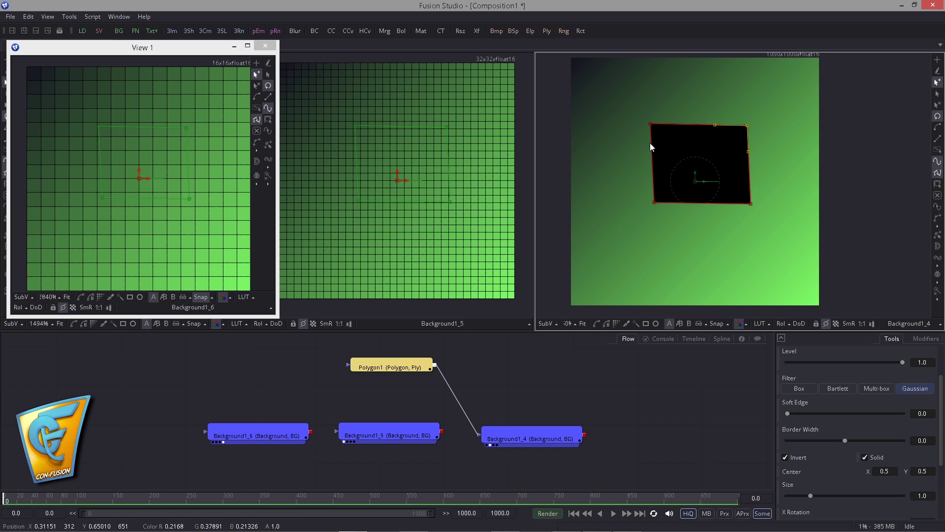
left_click_drag(670, 157, 697, 97)
left_click_drag(686, 139, 689, 135)
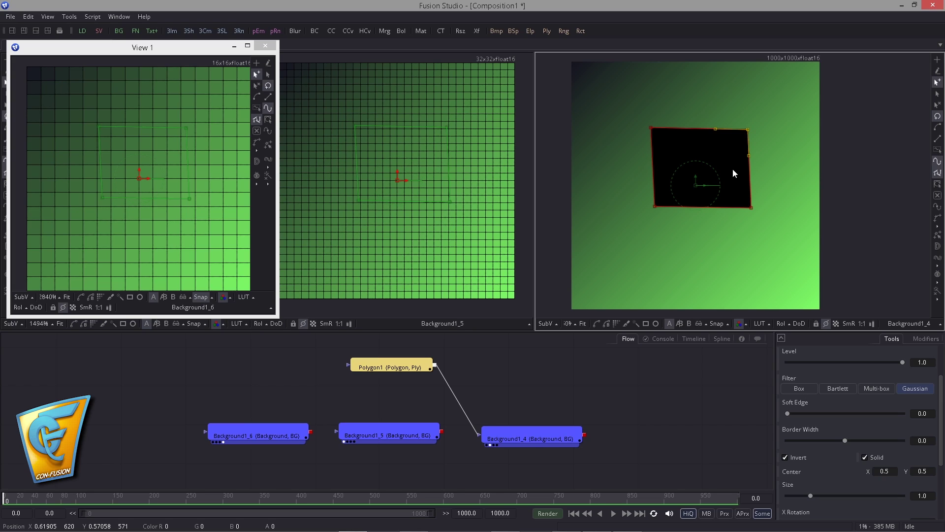
left_click(752, 207)
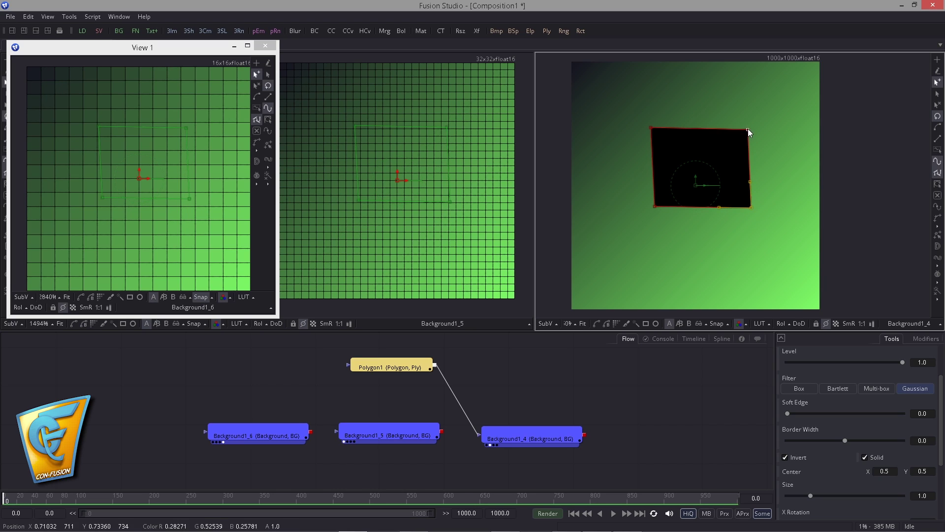
Enable snapping to Pixel Boundaries in the Background1_4 view and move the polygon's upper-left corner level with the upper-right one
left_click(728, 324)
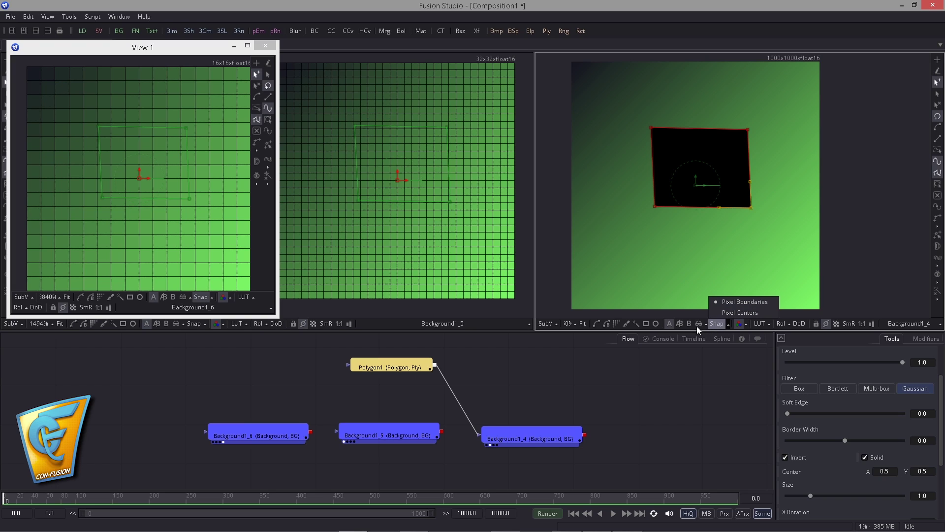
left_click(722, 338)
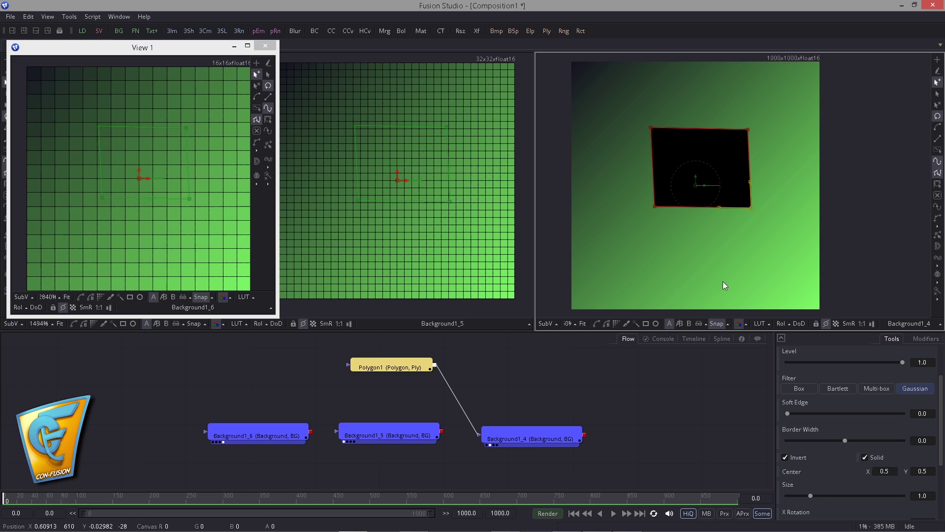
left_click(651, 129)
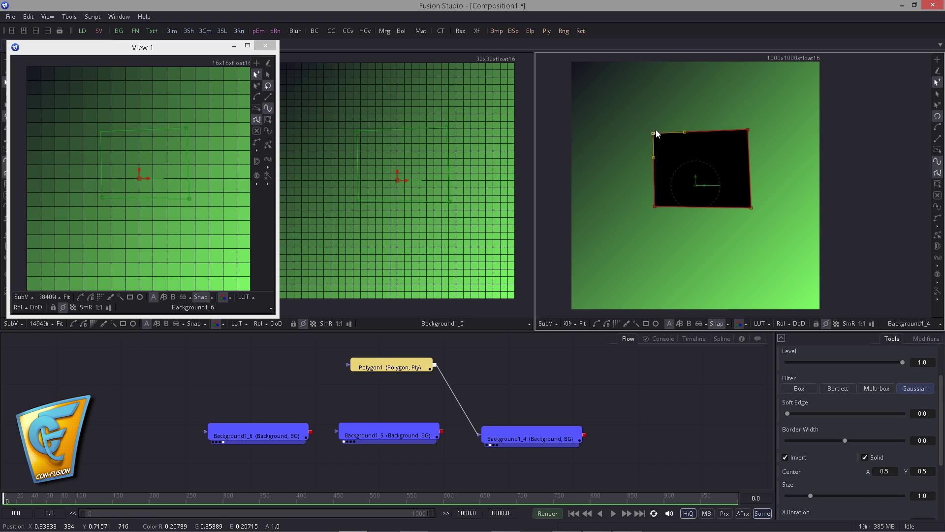
left_click_drag(651, 129, 649, 129)
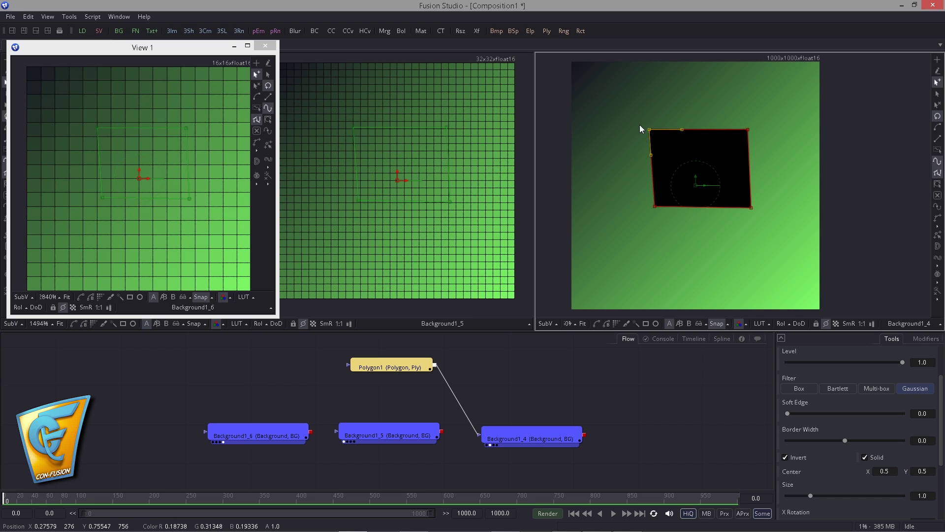
Try moving the polygon's upper-left corner in the 16x16 view, and undo the move
left_click_drag(99, 128, 125, 122)
key("ctrl+z")
left_click(799, 253)
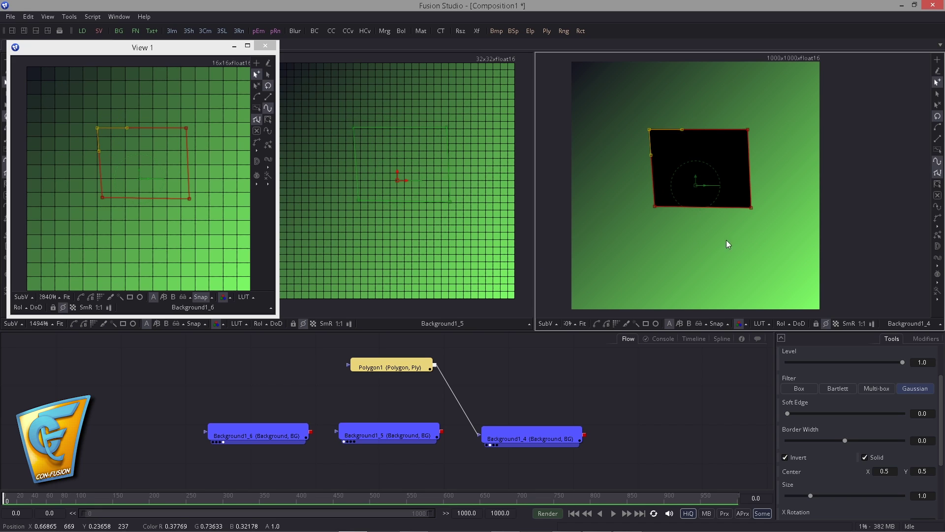
Check the Show Pixel Grid option of the Background1_4 view and inspect its individual pixels at high magnification
scroll(714, 226, "up", 2)
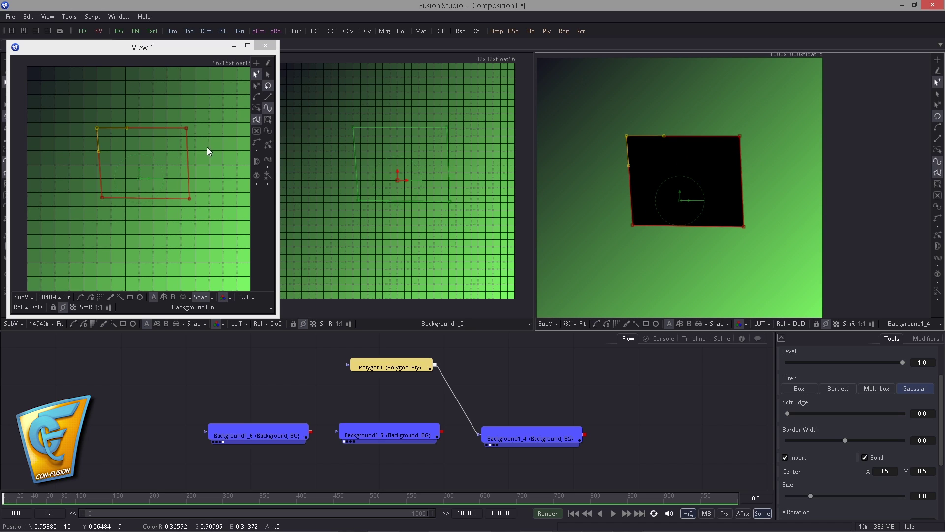
mouse_move(344, 144)
left_mouse_down()
mouse_move(327, 96)
mouse_move(341, 128)
left_mouse_up()
right_click(599, 151)
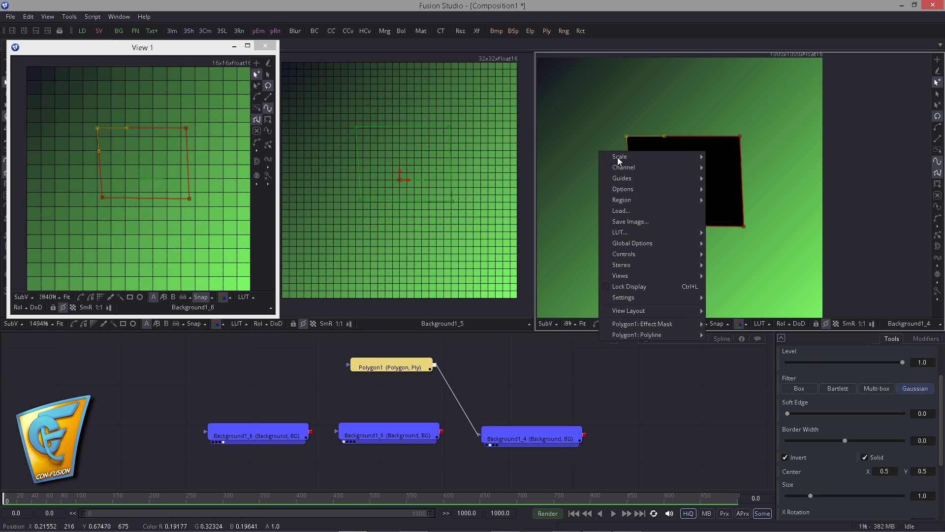
mouse_move(630, 194)
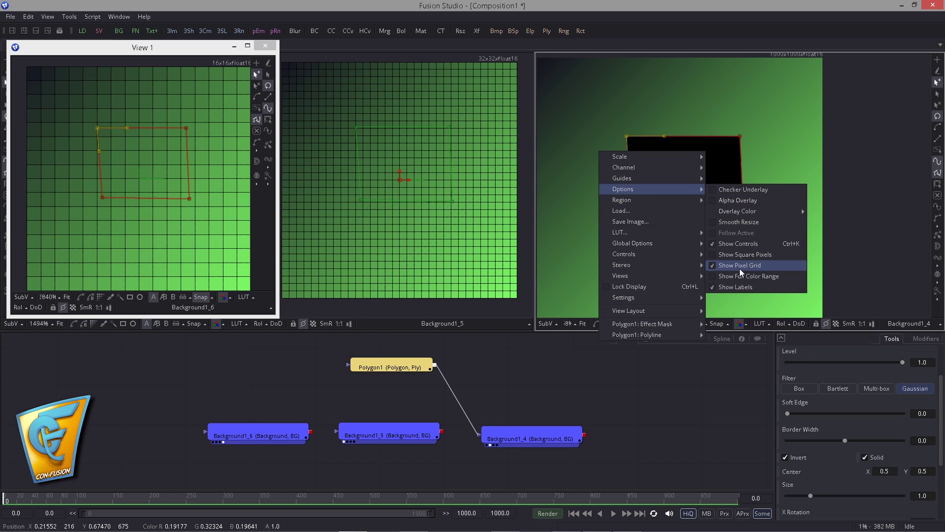
left_click(679, 127)
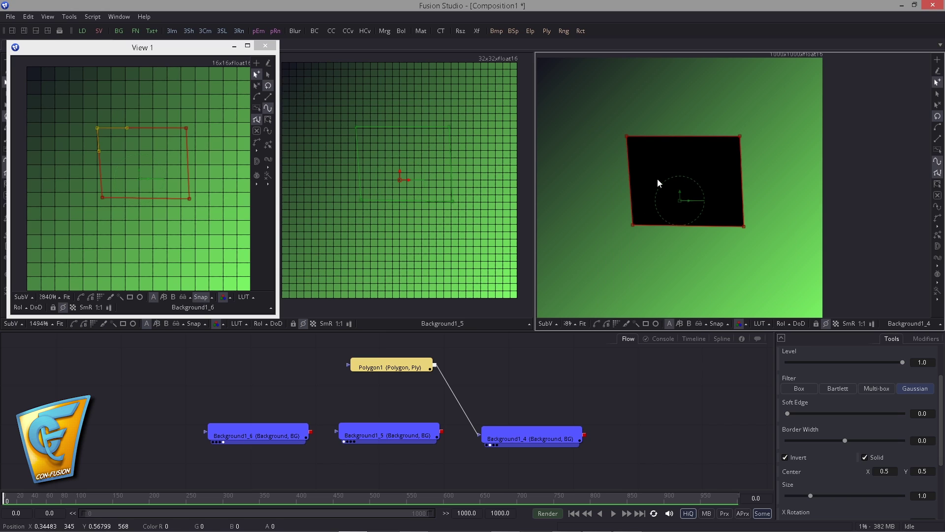
left_click_drag(657, 184, 650, 195)
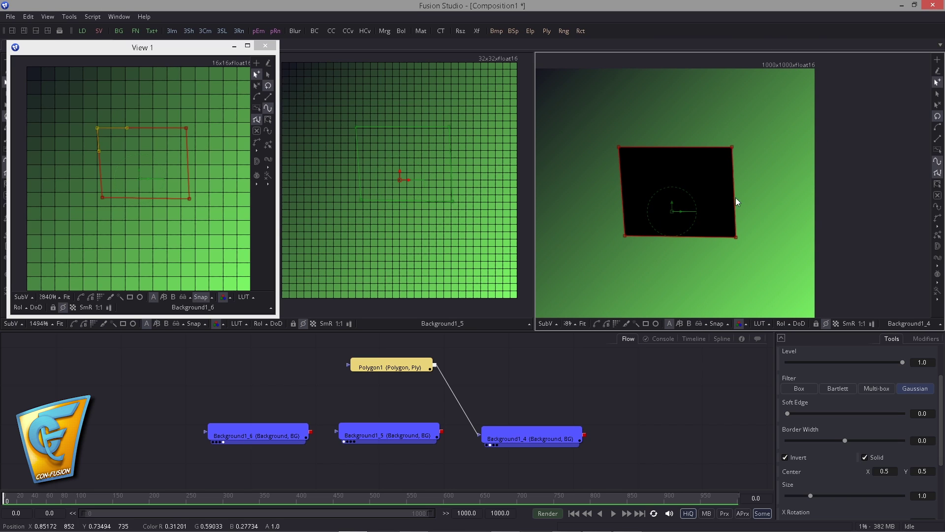
scroll(642, 217, "up", 15)
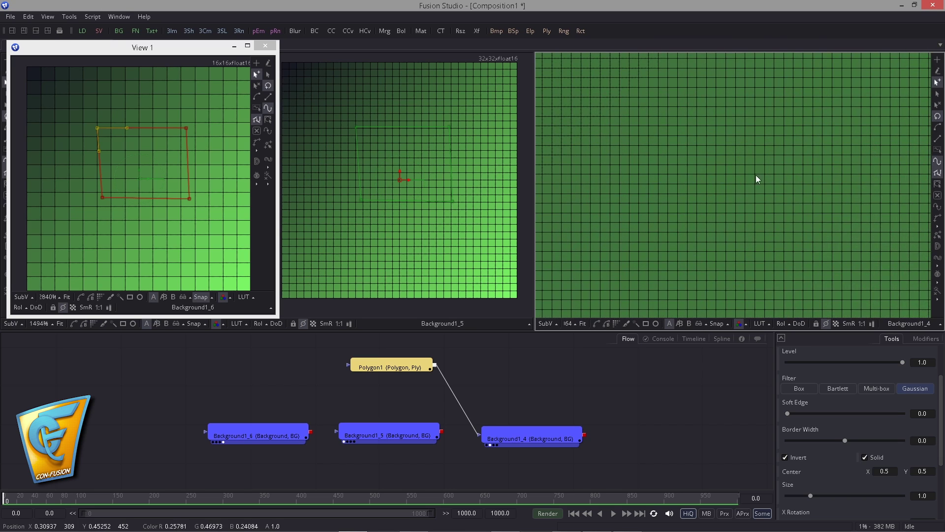
Examine the pixels along the mask's left edge in the Background1_4 view, and bring the whole image back into view
scroll(666, 166, "up", 5)
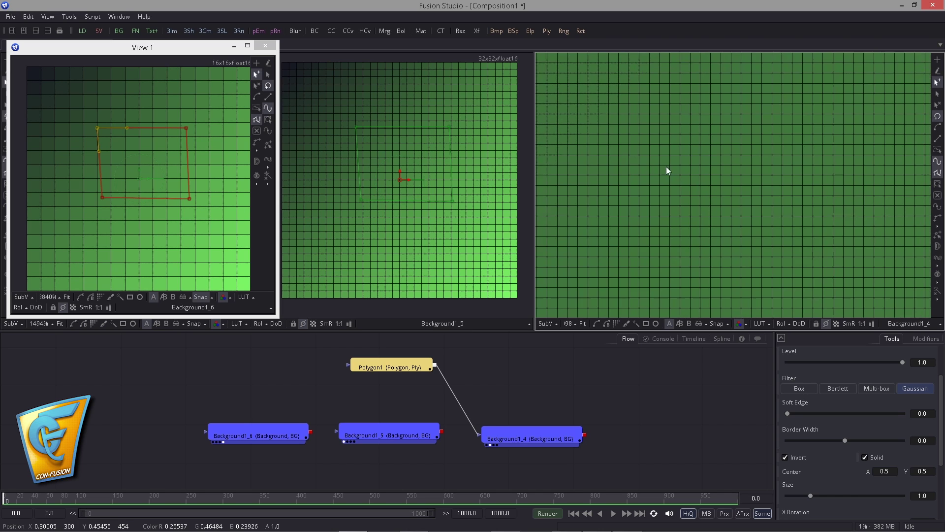
left_click_drag(675, 171, 631, 195)
scroll(630, 195, "down", 3)
scroll(740, 174, "down", 2)
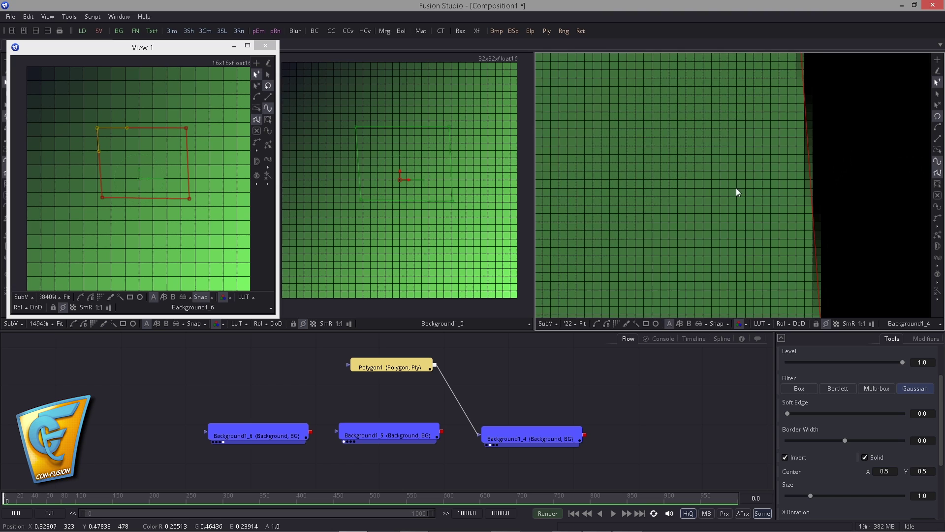
scroll(731, 199, "down", 3)
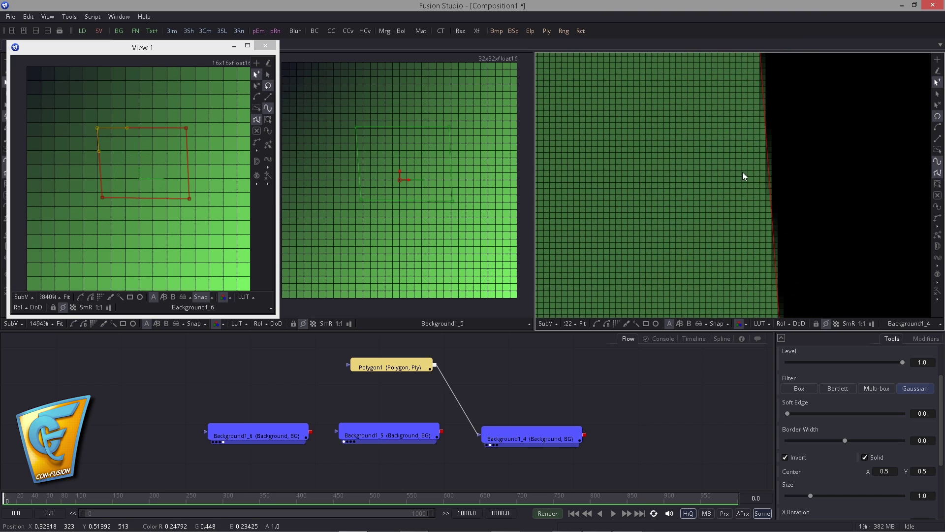
scroll(728, 258, "down", 4)
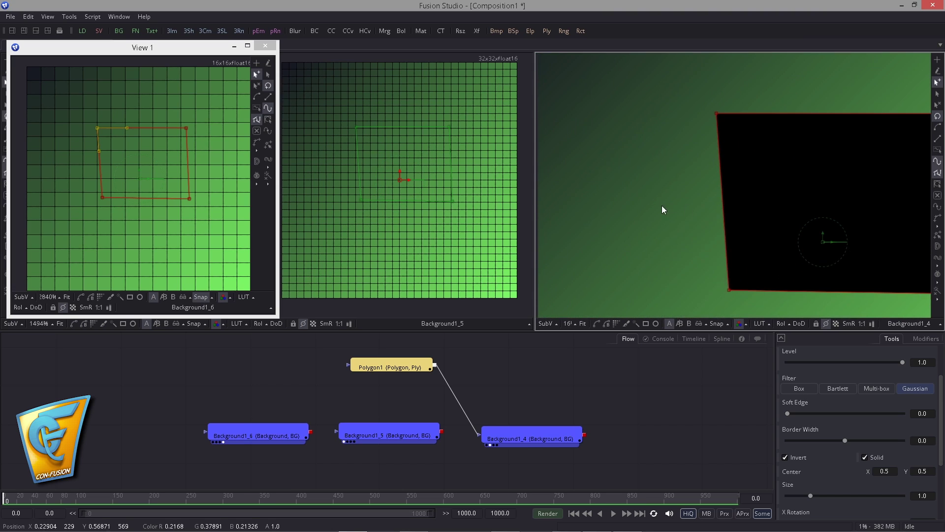
right_click(661, 206)
left_click(865, 264)
scroll(738, 187, "down", 4)
scroll(694, 218, "up", 1)
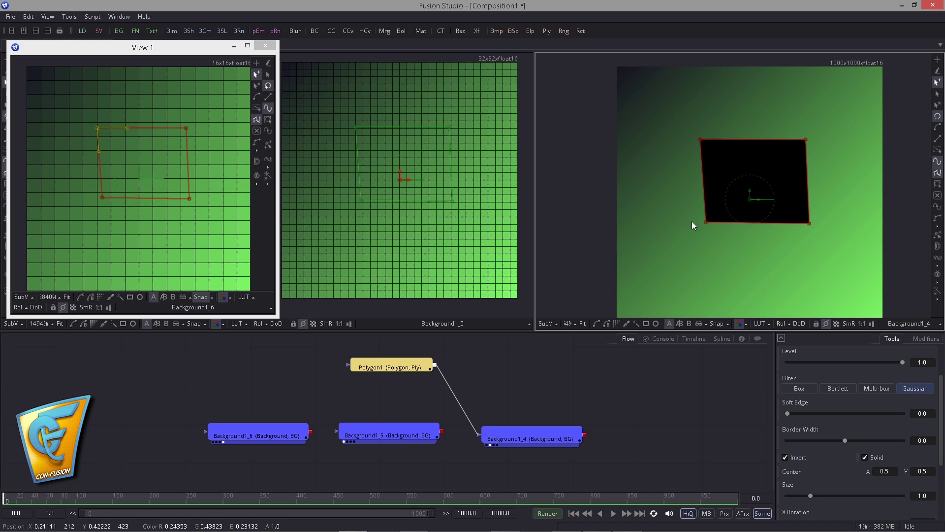
Select the Polygon1 node and compare the polygon's outline over the pixel grids in the 16x16, 32x32 and 1000x1000 views
left_click(413, 365)
left_click(522, 389)
left_click(402, 368)
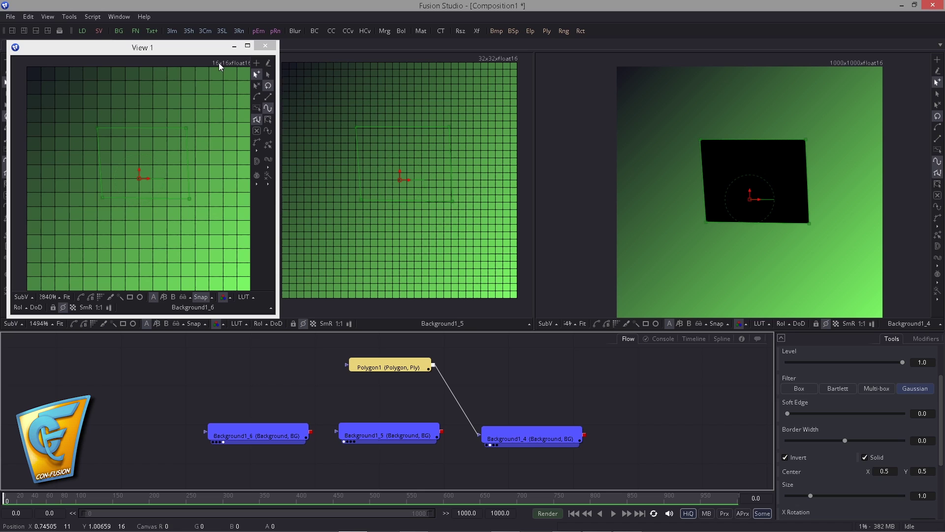
left_click_drag(417, 180, 428, 185)
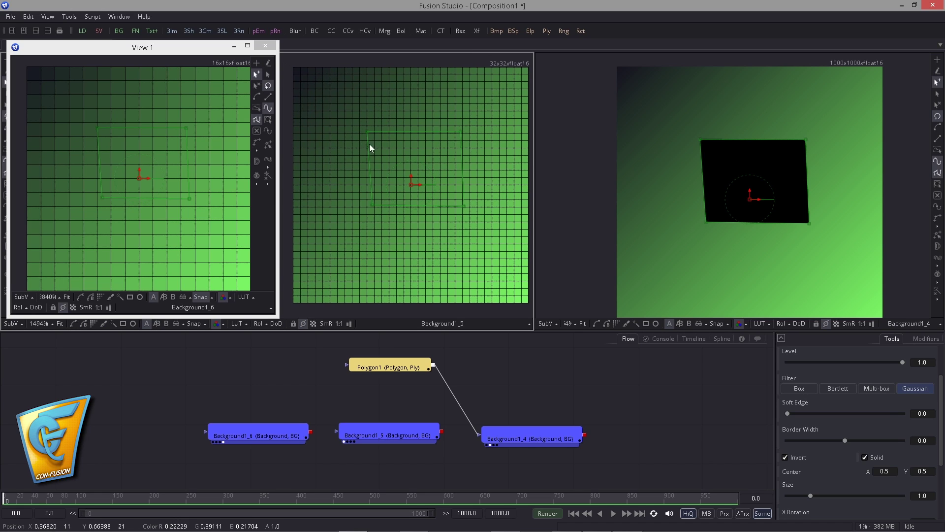
left_click_drag(369, 144, 362, 144)
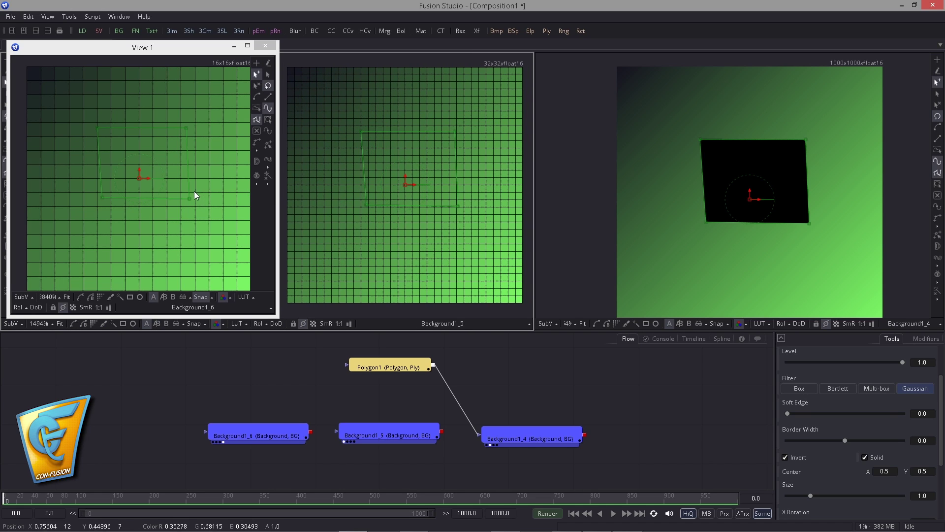
mouse_move(194, 191)
left_mouse_down()
mouse_move(226, 185)
mouse_move(190, 179)
mouse_move(195, 185)
left_mouse_up()
left_click_drag(403, 370, 402, 372)
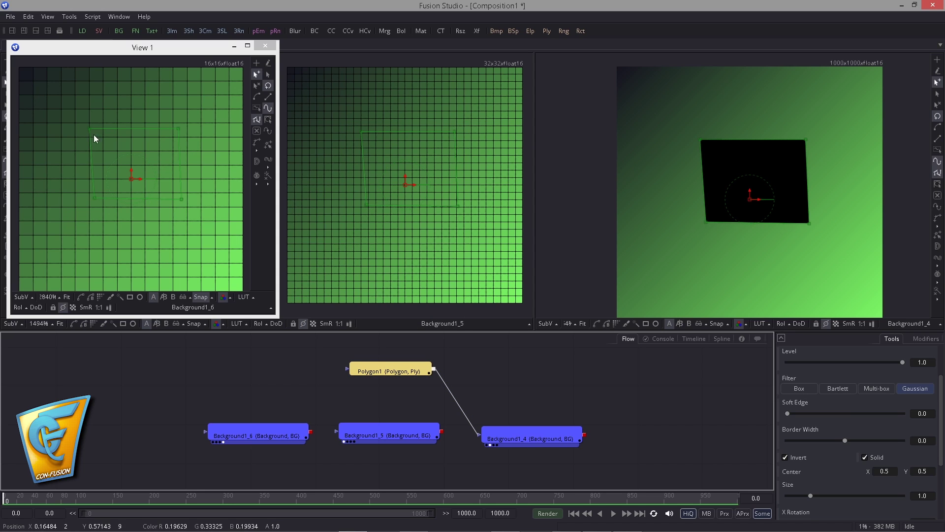
scroll(163, 205, "up", 3)
scroll(148, 184, "down", 2)
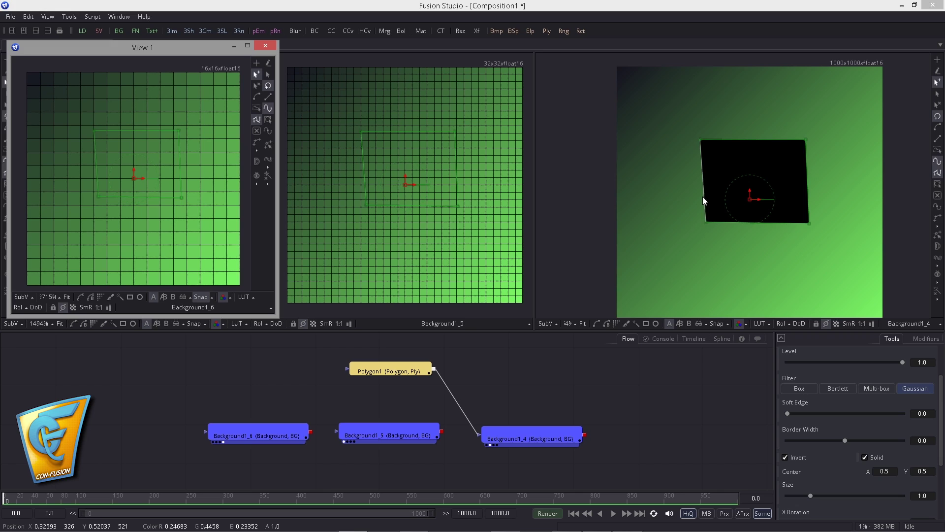
scroll(700, 199, "down", 2)
left_click_drag(217, 182, 212, 186)
left_click_drag(373, 213, 371, 213)
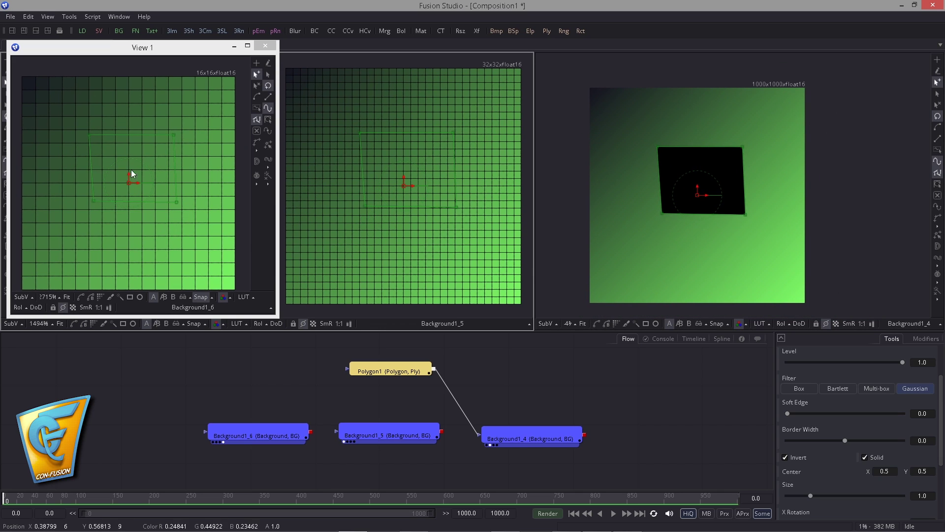
scroll(416, 202, "down", 1)
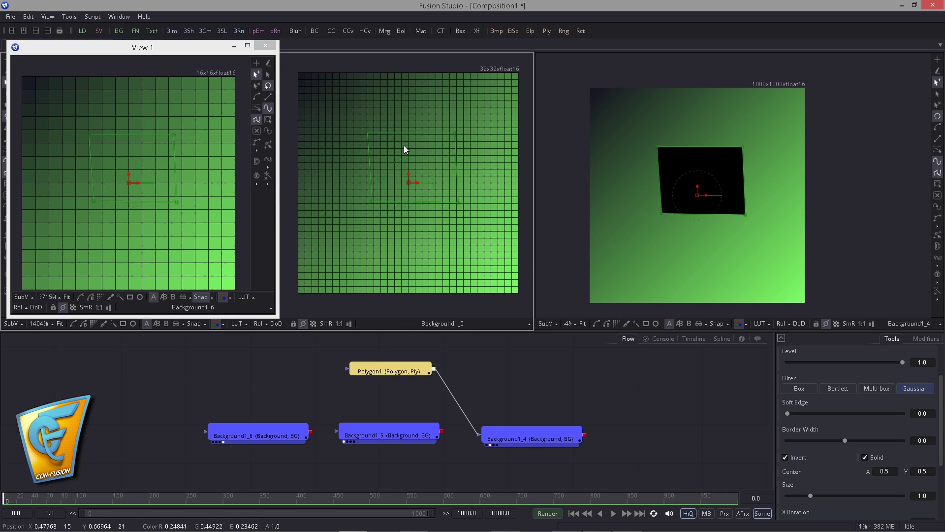
Connect Polygon1 as the mask of Background1_5 and Background1_6, and place its node slightly higher above them
left_click_drag(433, 369, 384, 427)
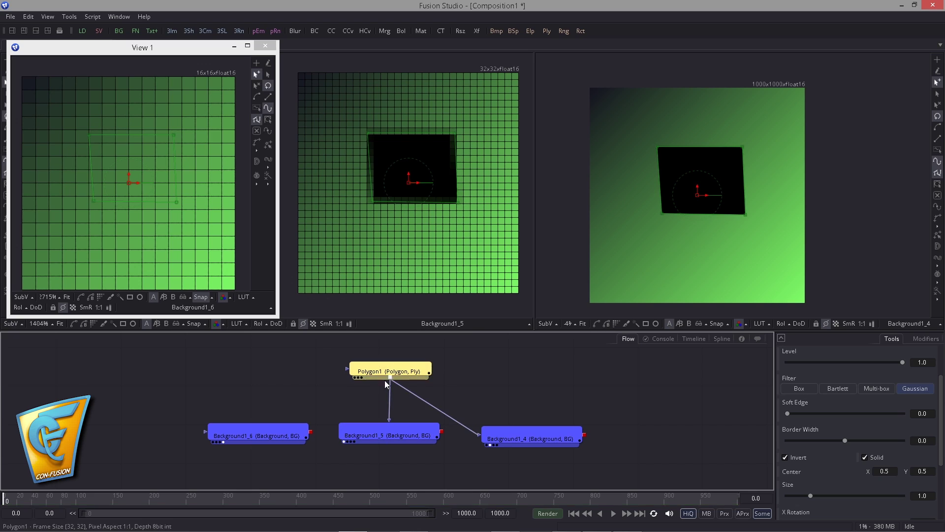
left_click_drag(391, 377, 266, 433)
left_click(320, 397)
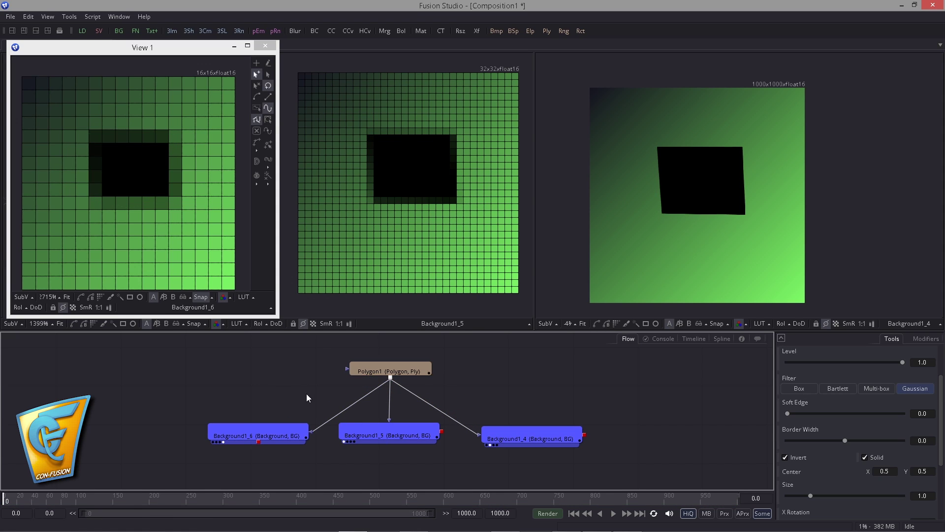
left_click_drag(390, 369, 382, 365)
Select Background1_5 and try smooth resize (SmR) in the Background1_6 view, restoring unsmoothed display
left_click(390, 433)
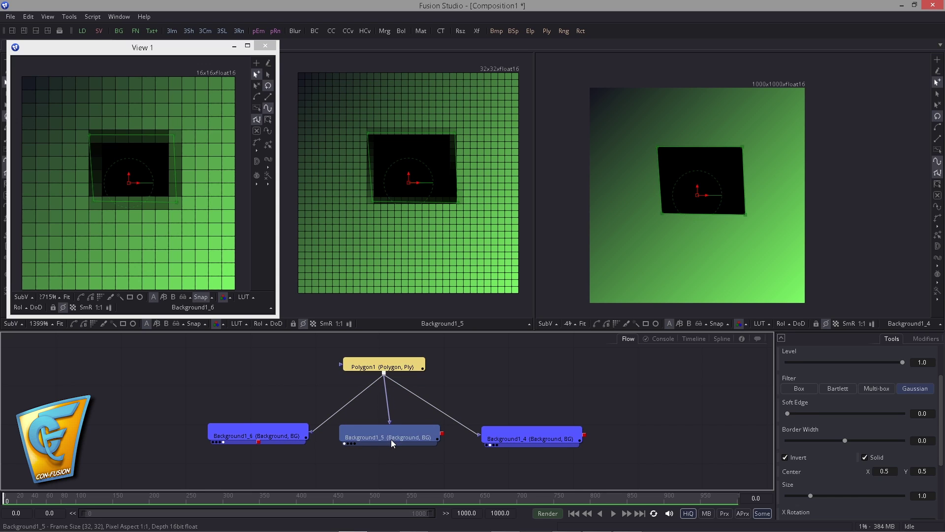
left_click(213, 197)
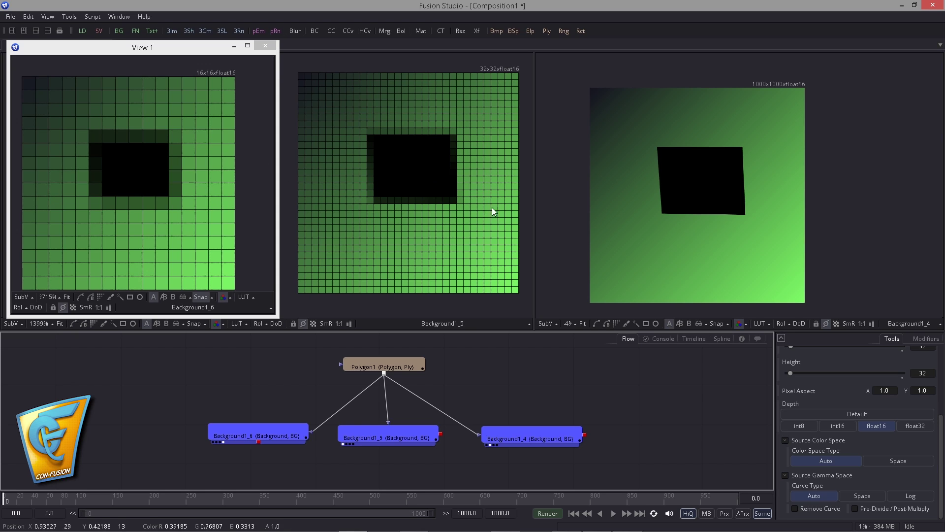
left_click(86, 309)
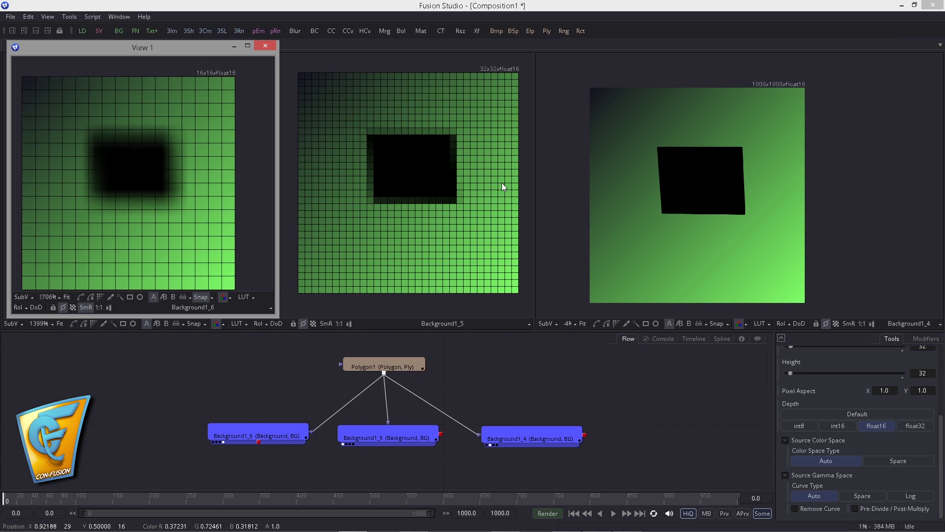
left_click(86, 307)
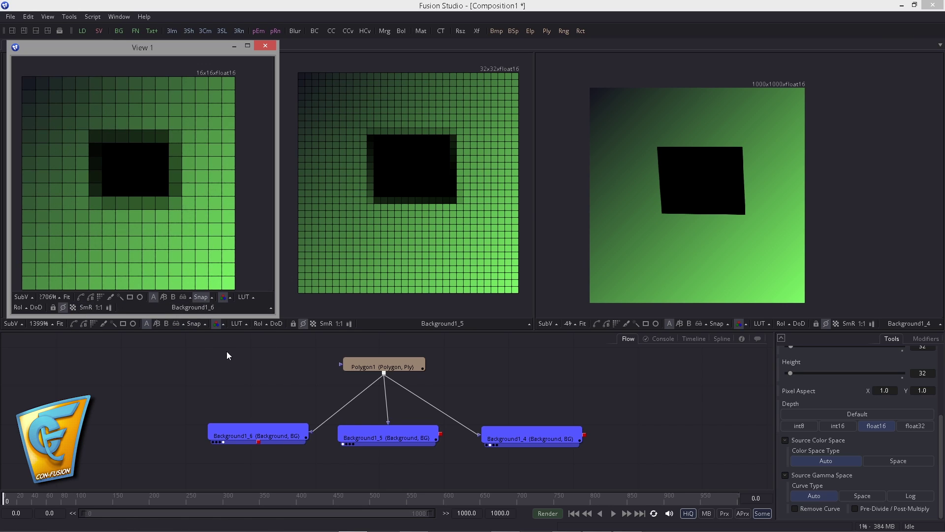
Select Polygon1, enlarge the floating Background1_6 view, and move that window up to clear the node flow
middle_click(394, 196)
left_click_drag(594, 224, 628, 202)
left_click(377, 367)
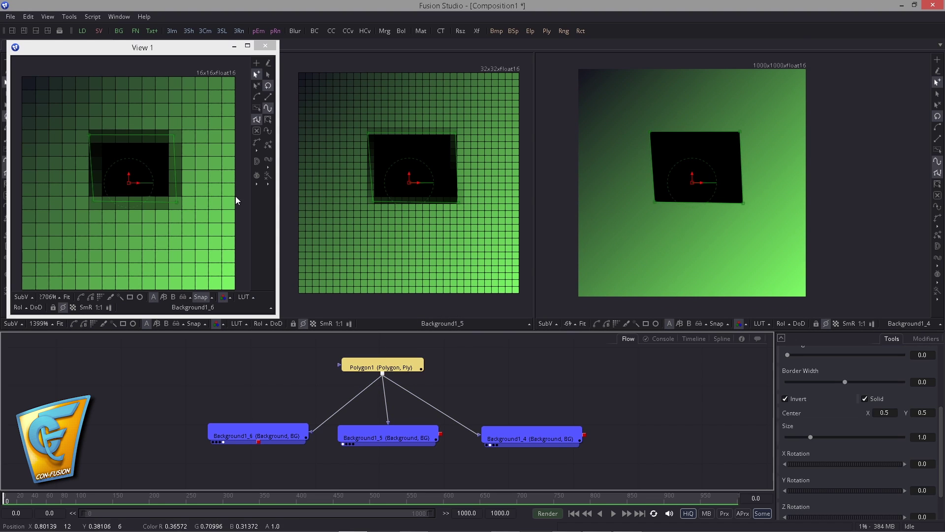
left_click_drag(277, 211, 291, 208)
left_click_drag(184, 209, 274, 231)
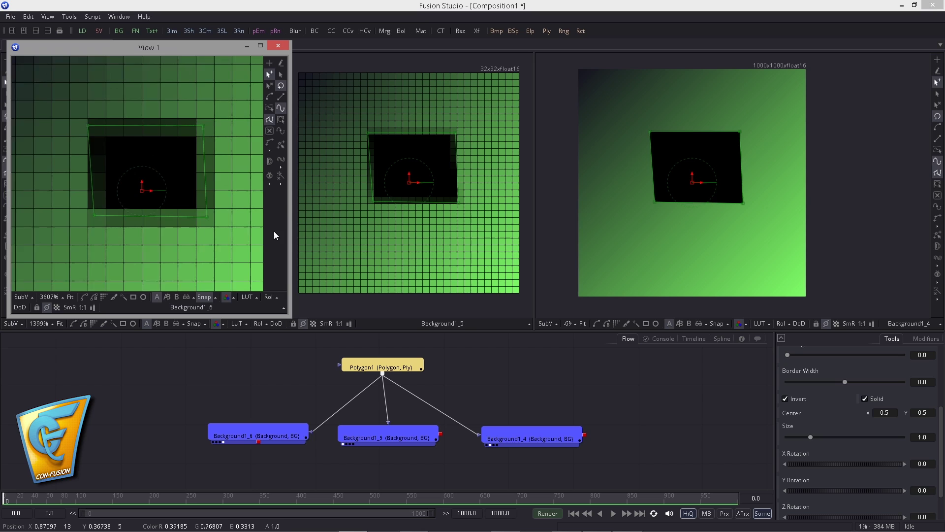
scroll(270, 211, "up", 1)
left_click_drag(291, 317, 473, 353)
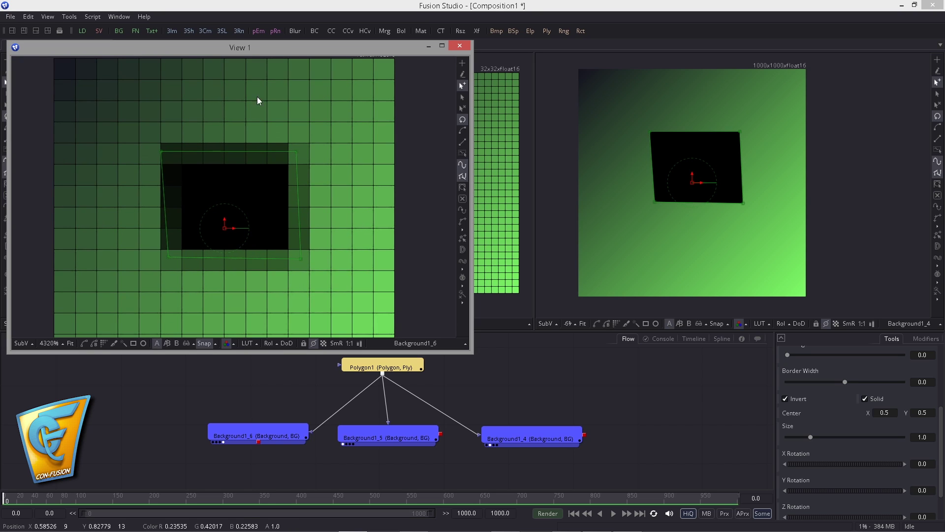
left_click_drag(254, 45, 276, 15)
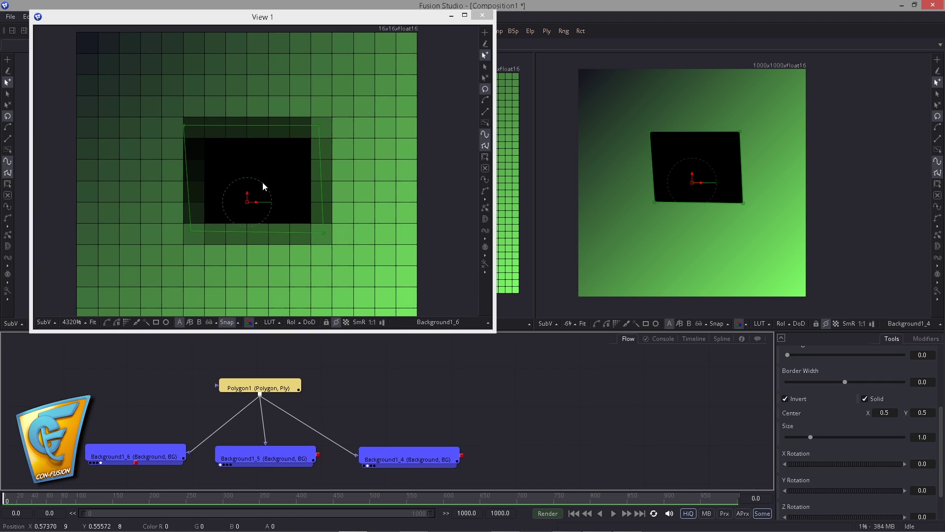
Move the polygon's upper-left corner in the 16x16 view exactly onto the nearest pixel grid intersection
scroll(253, 161, "up", 4)
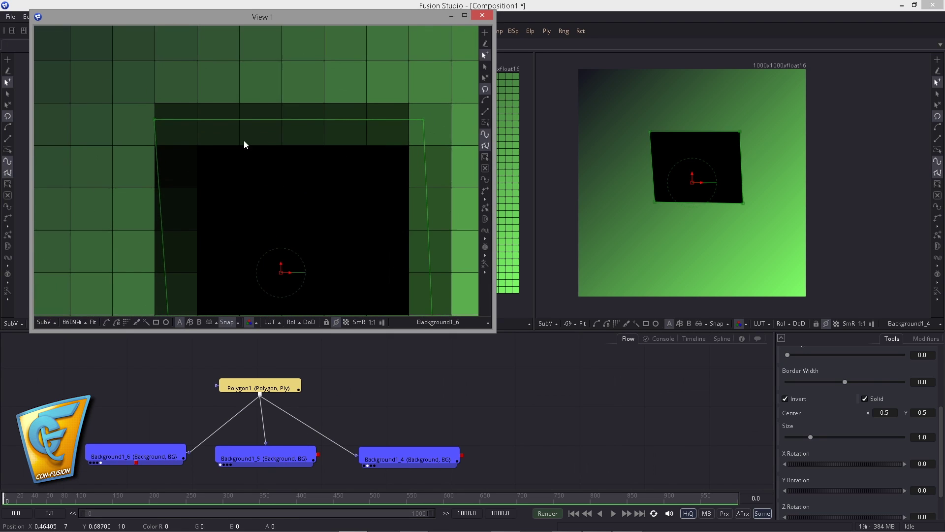
left_click_drag(243, 140, 300, 138)
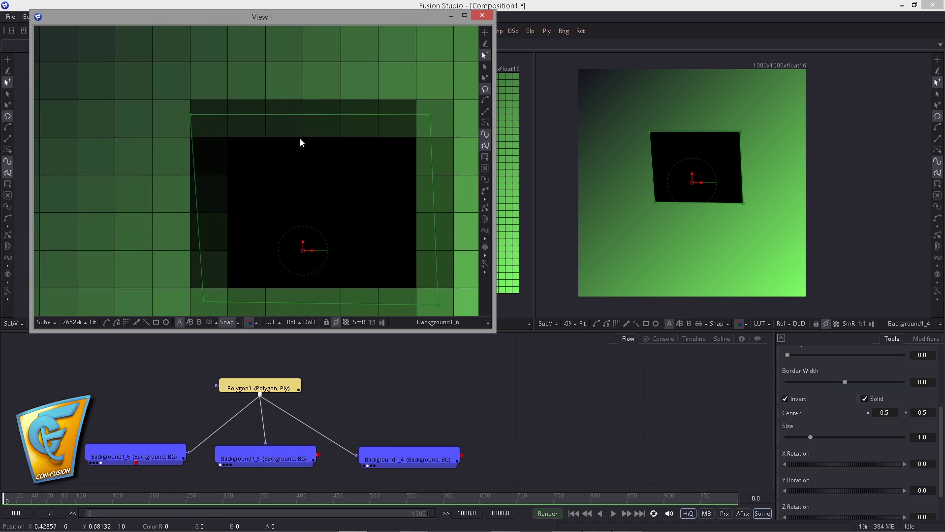
scroll(255, 143, "up", 1)
left_click(181, 110)
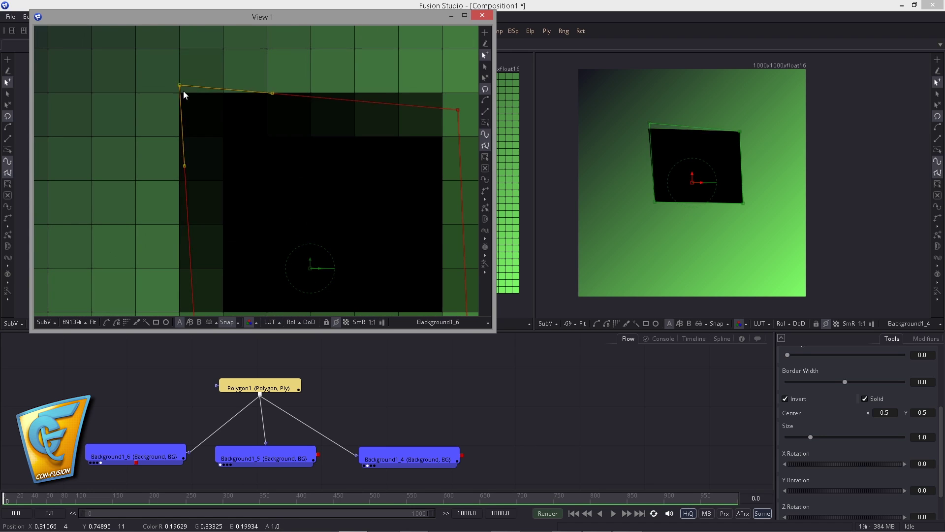
mouse_move(183, 91)
left_mouse_down()
mouse_move(179, 108)
mouse_move(176, 94)
left_mouse_up()
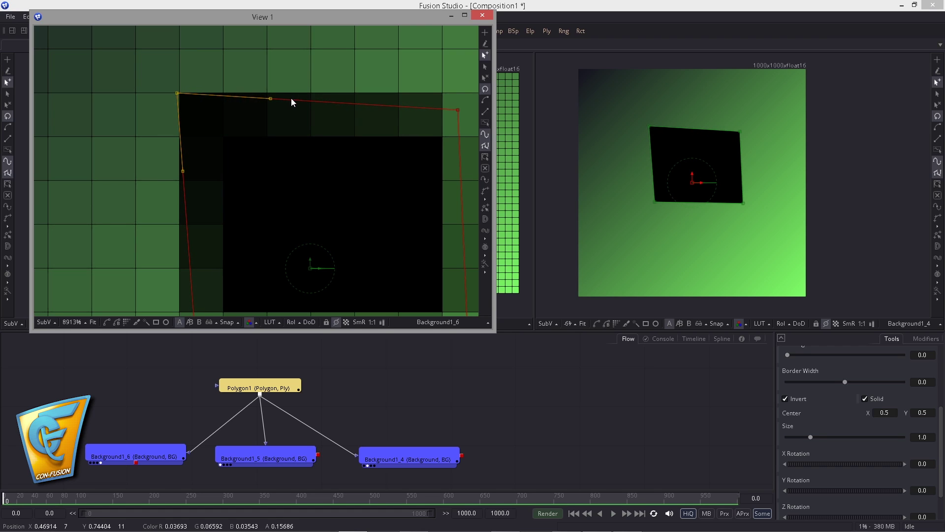
scroll(294, 129, "up", 6)
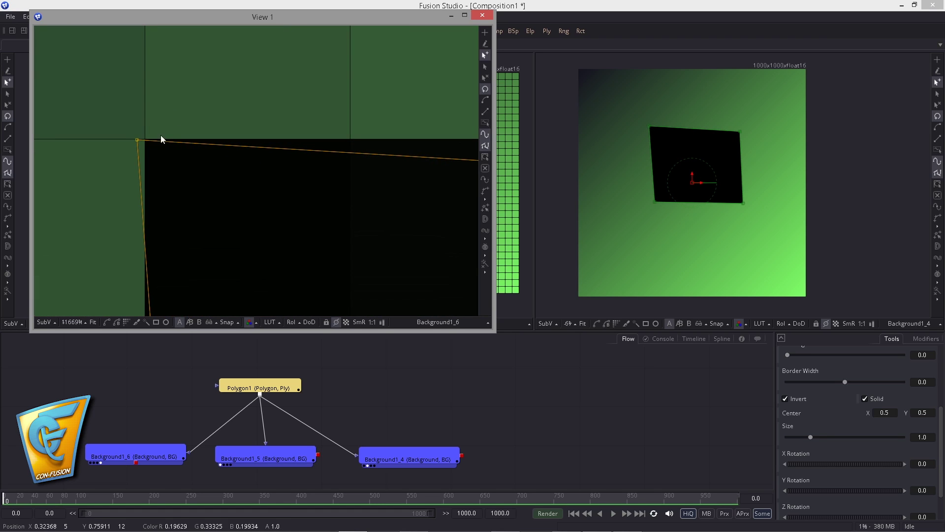
left_click_drag(137, 140, 145, 140)
Move the polygon's upper-right corner in the 16x16 view onto a pixel grid intersection level with the upper-left corner
scroll(185, 112, "down", 4)
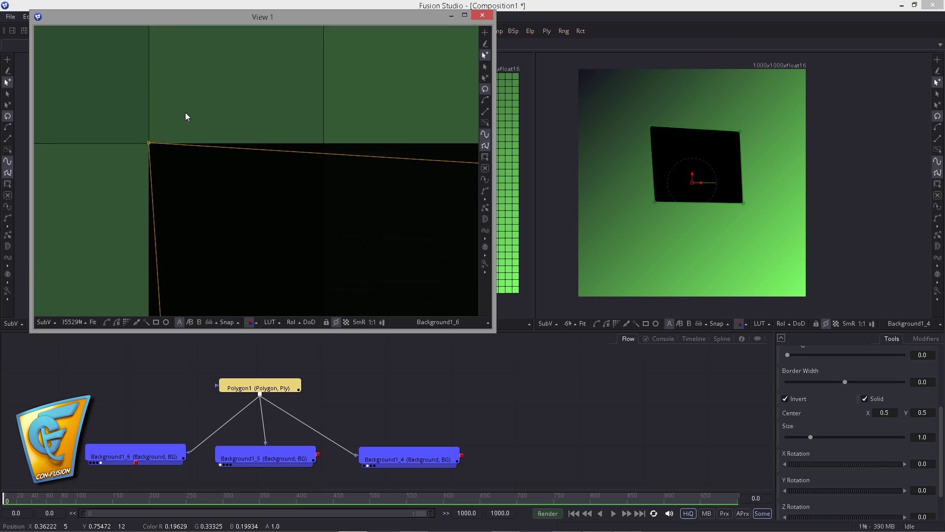
left_click_drag(260, 114, 49, 123)
left_click_drag(442, 126, 205, 118)
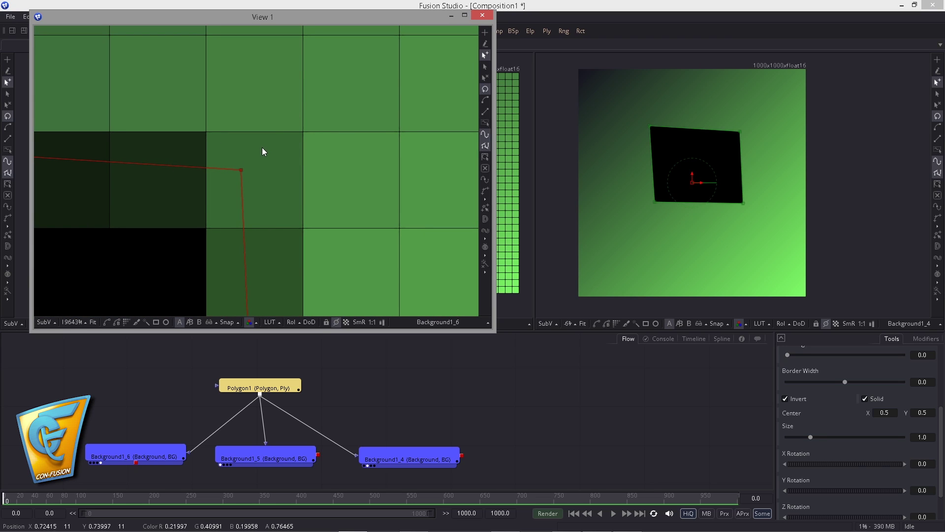
left_click_drag(262, 147, 316, 125)
Move the polygon's lower-right and lower-left corners in the 16x16 view onto pixel grid intersections to form a rectangle
scroll(322, 260, "down", 7)
left_click_drag(321, 257, 283, 91)
scroll(234, 229, "up", 3)
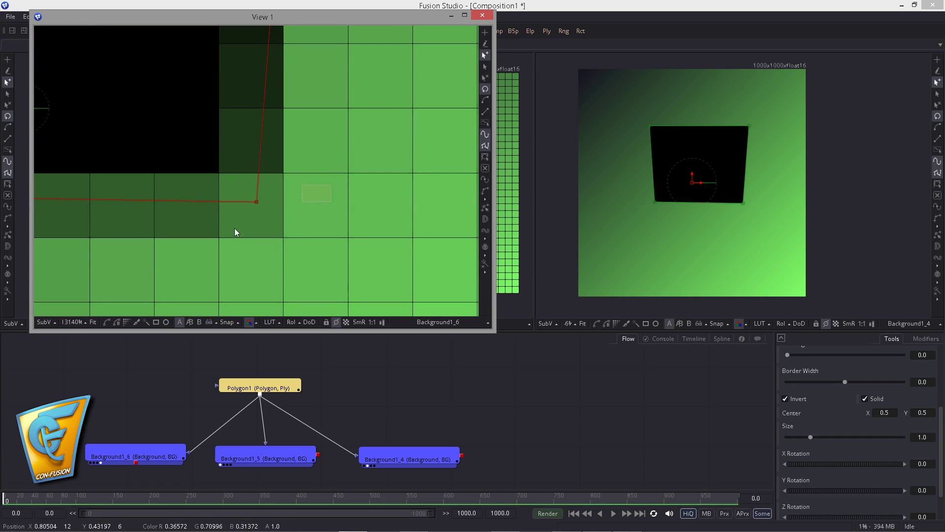
left_click_drag(257, 201, 303, 262)
left_click_drag(231, 265, 666, 264)
left_click_drag(288, 193, 263, 240)
left_click_drag(272, 229, 561, 189)
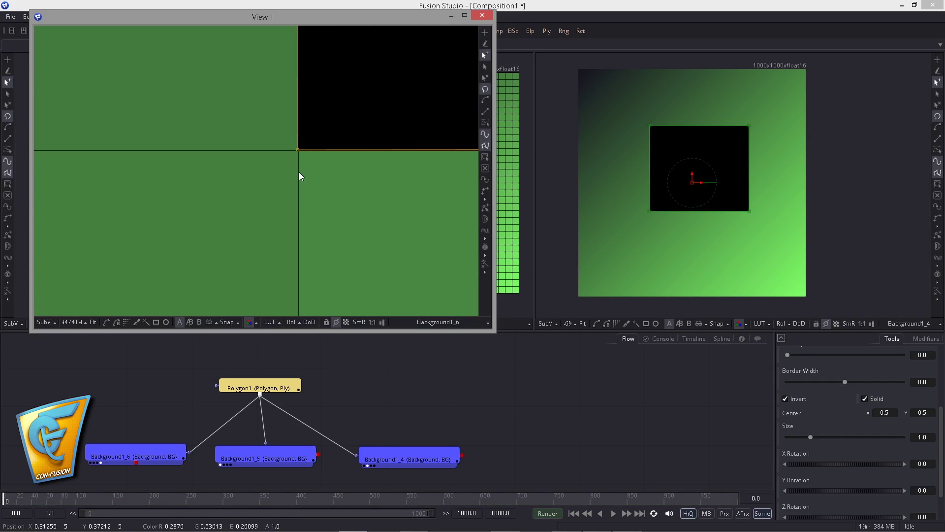
Try moving the polygon's upper-left corner about one pixel to the left in the 16x16 view, and undo the move
scroll(266, 208, "down", 4)
scroll(259, 214, "down", 3)
left_click_drag(227, 45, 169, 261)
scroll(185, 138, "up", 4)
left_click_drag(185, 138, 223, 168)
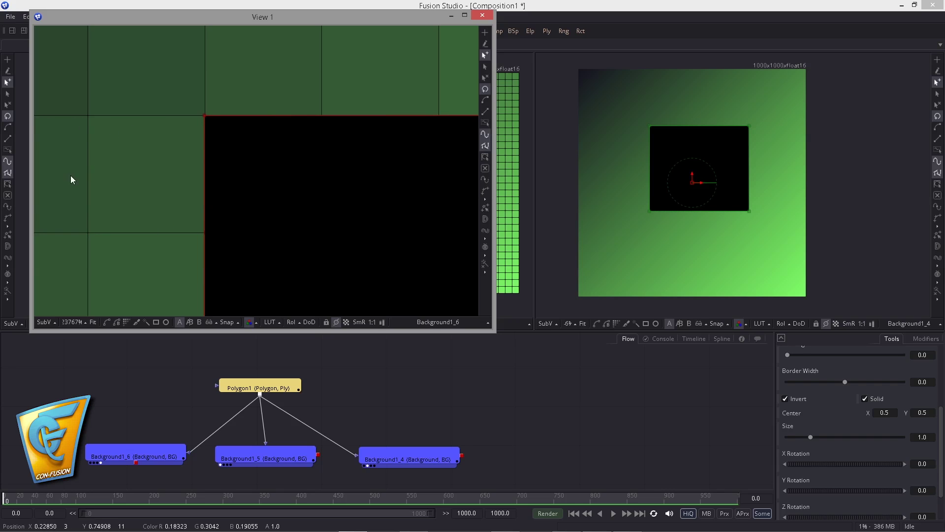
left_click_drag(204, 116, 86, 157)
key("ctrl+z")
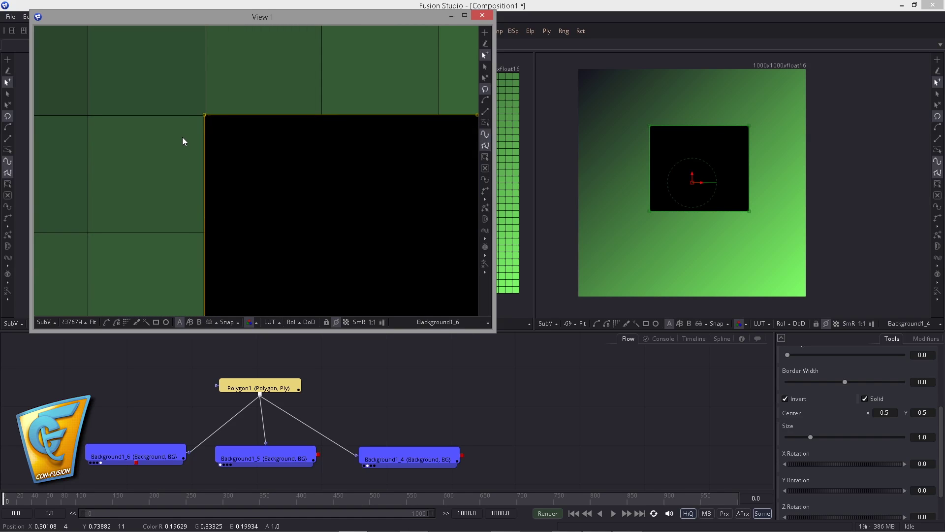
scroll(251, 126, "down", 5)
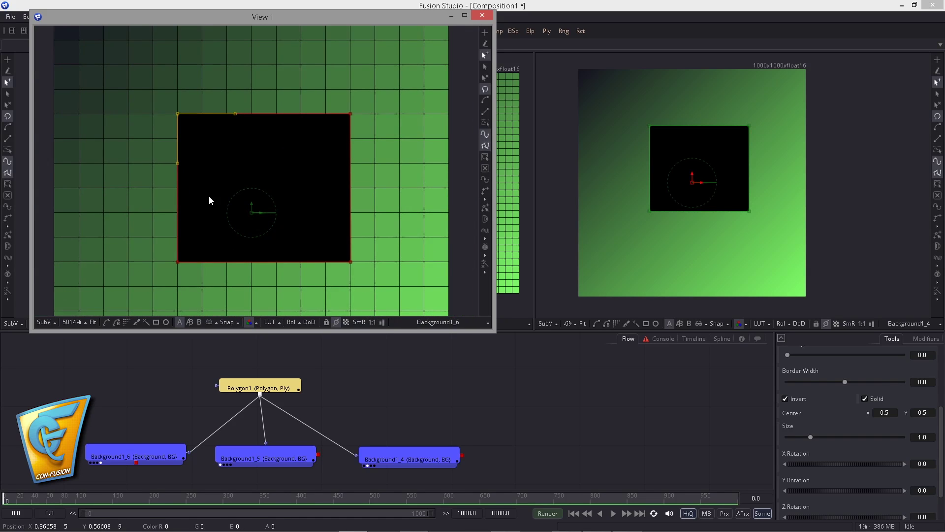
scroll(293, 214, "up", 3)
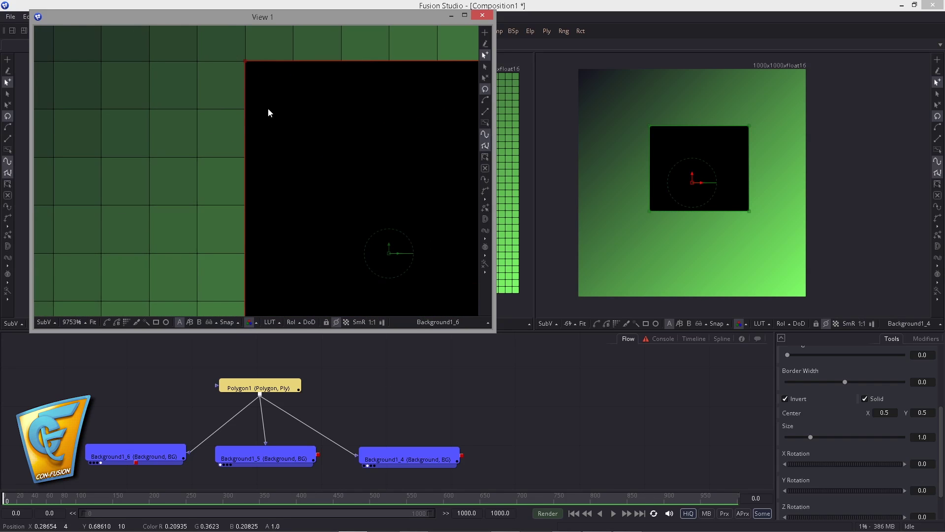
Pull two new points on the polygon's left edge two pixels outward in the 16x16 view onto grid intersections, forming a bevelled extension
left_click_drag(244, 157, 149, 158)
left_click_drag(312, 194, 351, 42)
left_click_drag(265, 156, 186, 148)
scroll(271, 192, "down", 3)
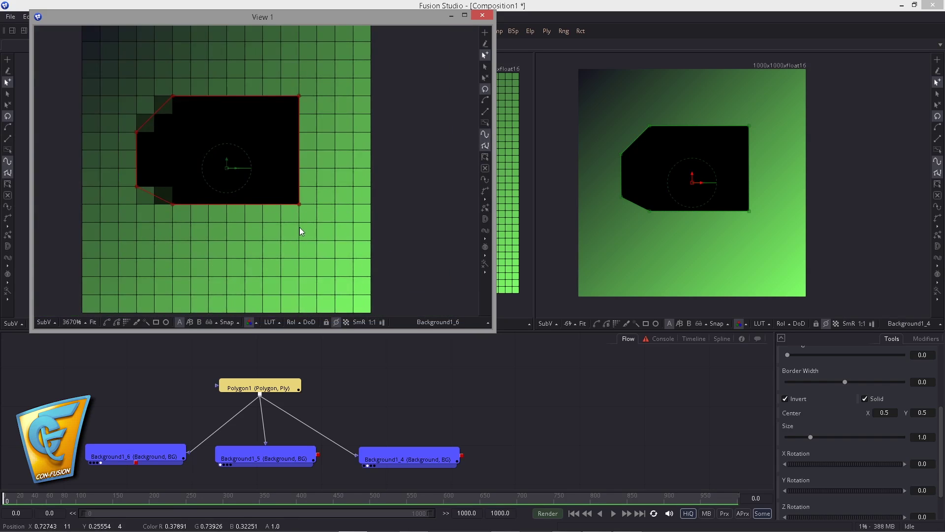
Add points to the polygon's right edge in the 16x16 view and pull two of them two pixels outward, forming a tapered protrusion
scroll(345, 241, "up", 3)
scroll(354, 206, "up", 1)
left_click_drag(342, 160, 391, 188)
left_click(268, 93)
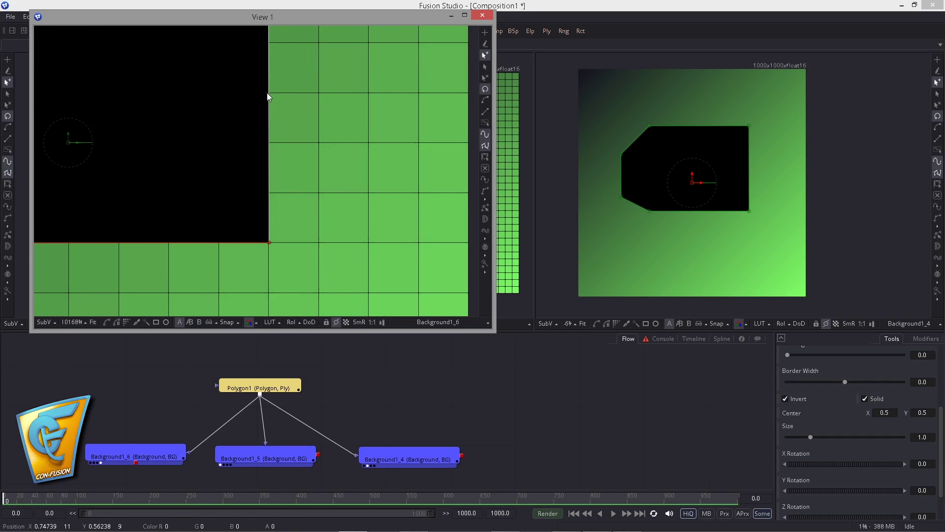
left_click(272, 150)
left_click_drag(302, 152, 370, 143)
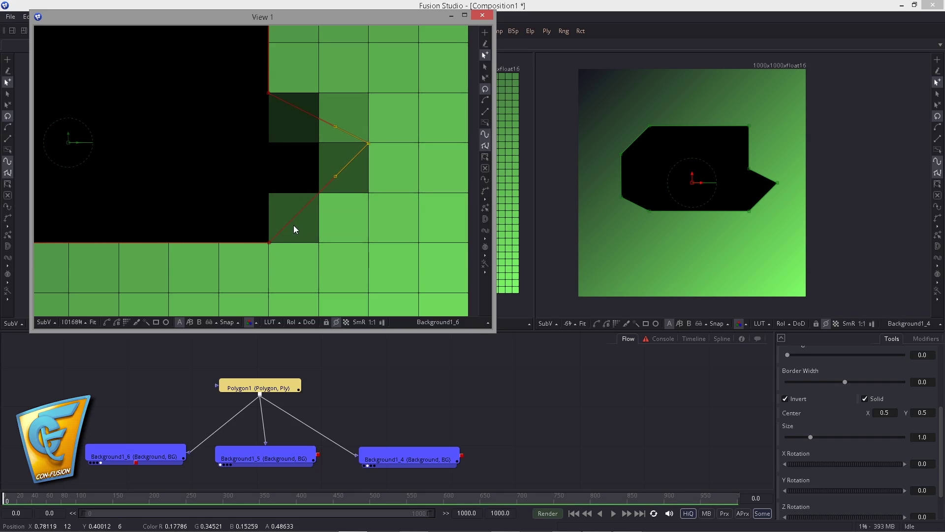
left_click_drag(292, 222, 369, 192)
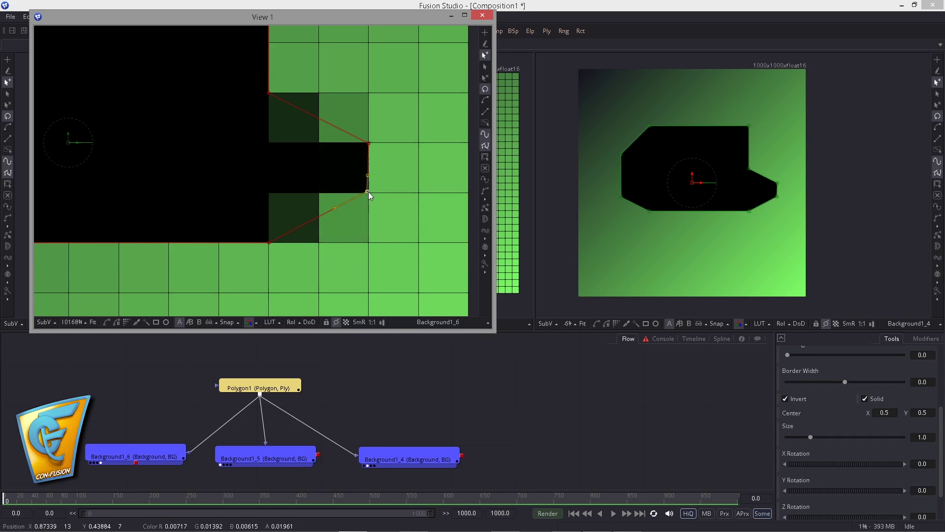
Extend the polygon's bottom edge two pixels downward with grid-aligned points in the 16x16 view and curve the segment between the two lower points
left_click(354, 245)
left_click_drag(314, 235, 497, 143)
left_click(253, 150)
left_click_drag(303, 151, 302, 250)
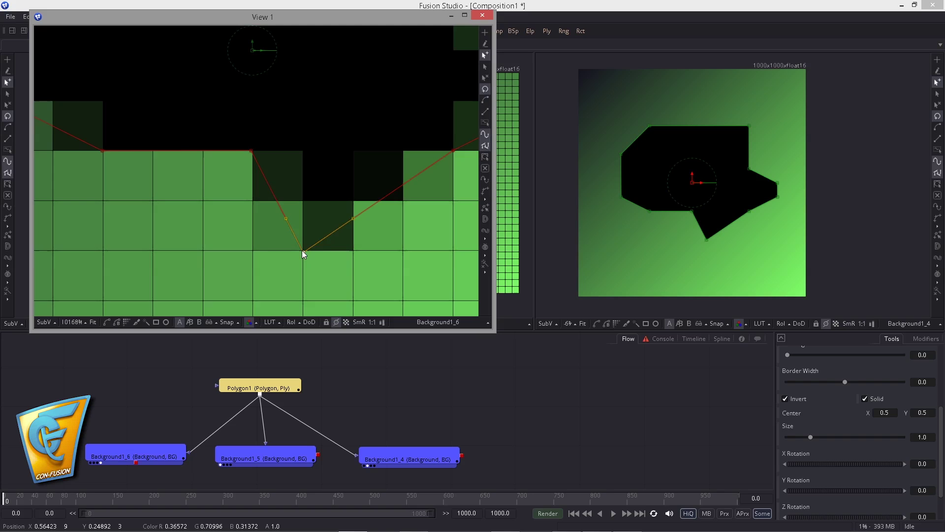
left_click_drag(411, 175, 212, 224)
left_click(185, 174)
left_click(330, 219)
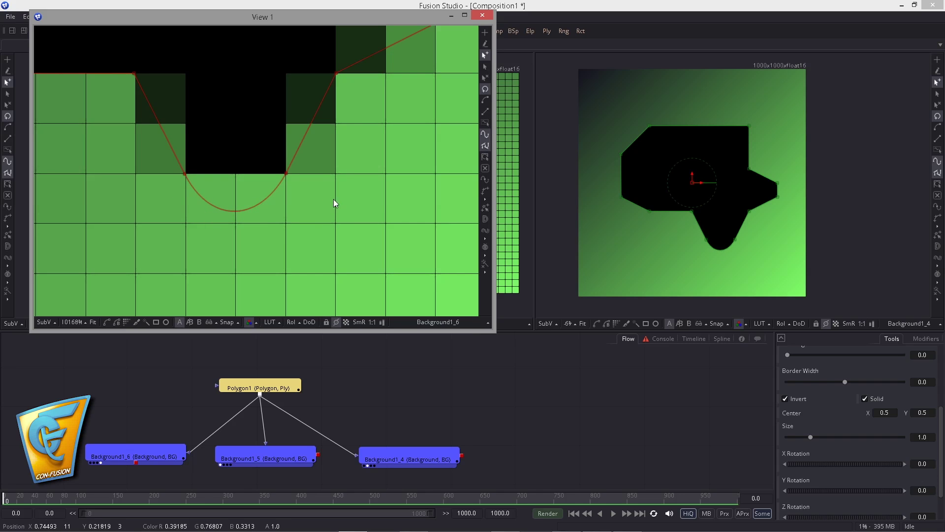
Add points one pixel either side of the polygon's upper-right corner and pull the corner point inward to the middle of the pixel
scroll(349, 213, "down", 5)
scroll(335, 128, "up", 6)
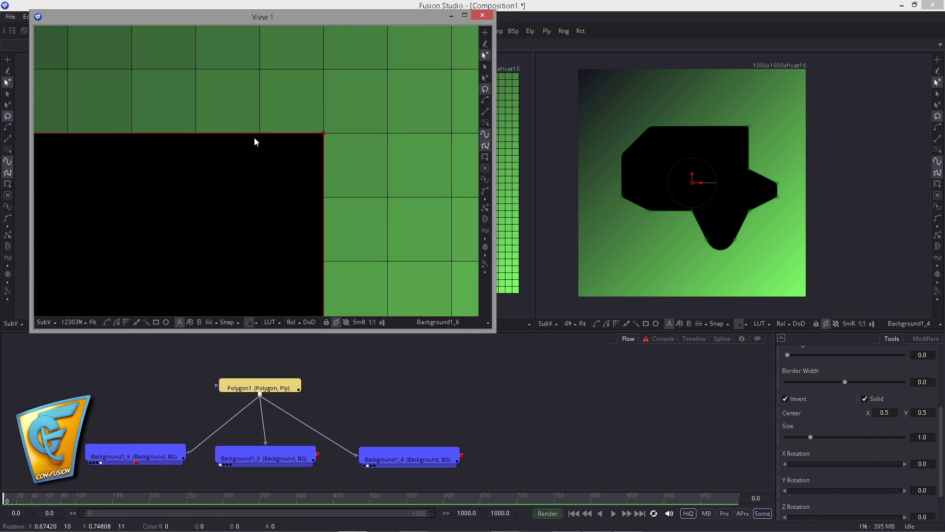
left_click(258, 133)
left_click(322, 196)
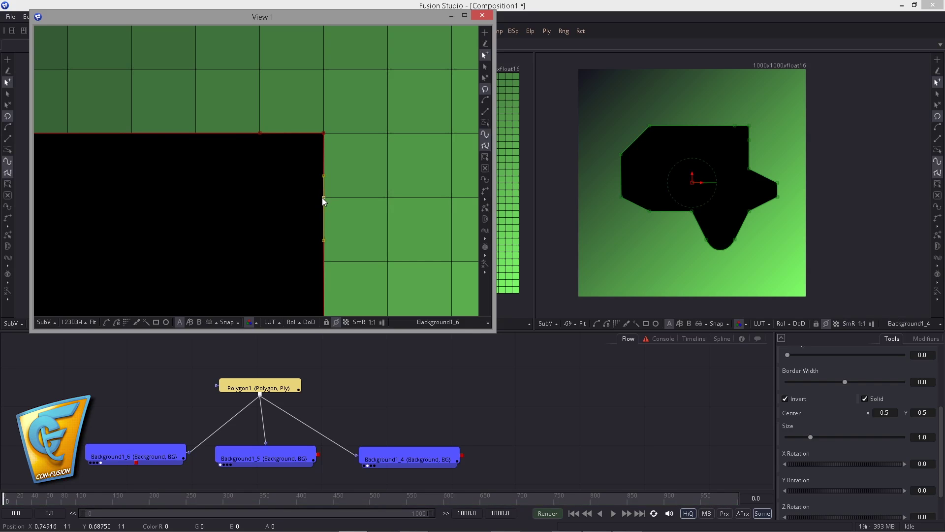
left_click_drag(324, 131, 297, 167)
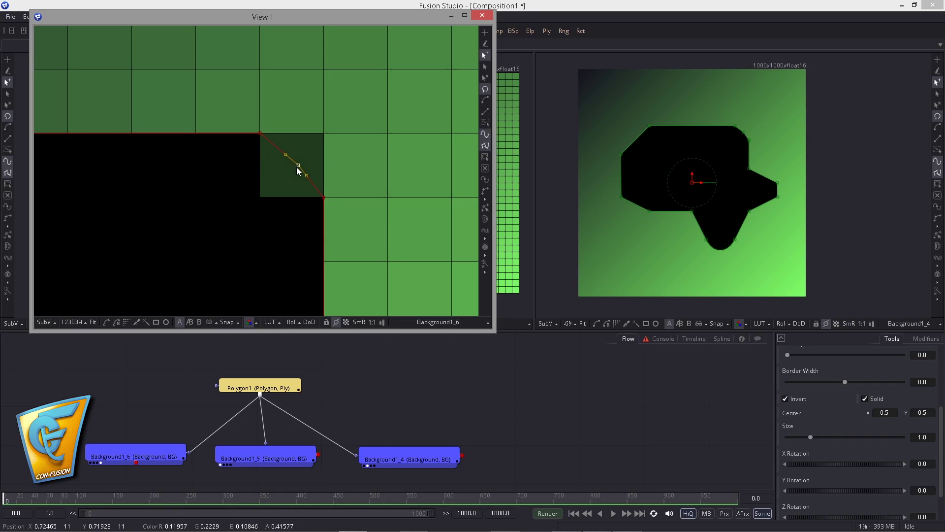
Round the polygon's upper-right corner within one pixel by aligning the two neighbouring points' Bezier handles with the grid lines
left_click(323, 197)
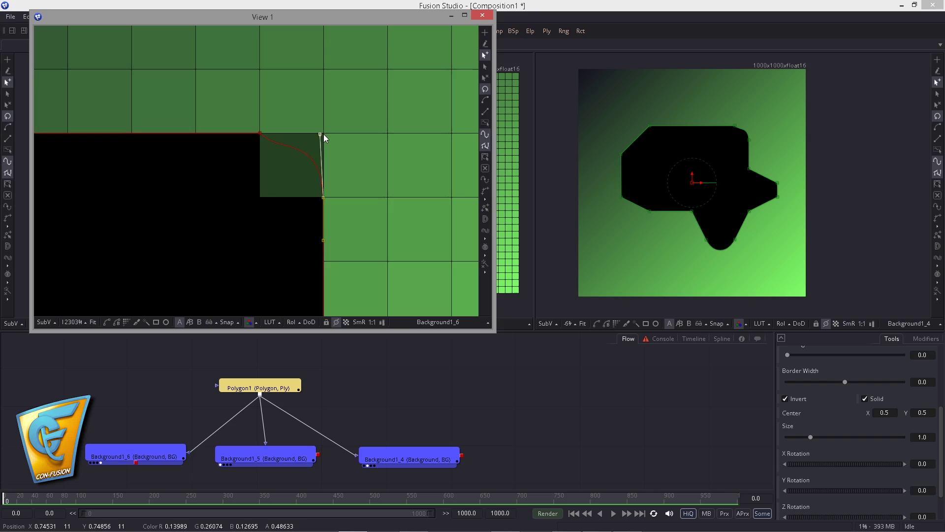
left_click_drag(260, 133, 297, 133)
left_click(323, 197)
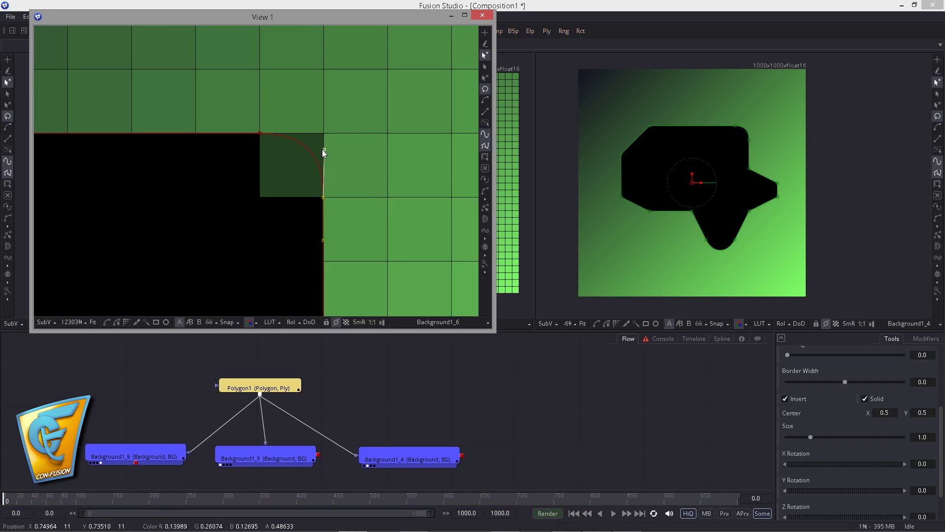
left_click(355, 151)
Shrink the floating 16x16 view and move it aside to uncover the 32x32 view
scroll(288, 170, "down", 6)
left_click_drag(300, 258, 309, 175)
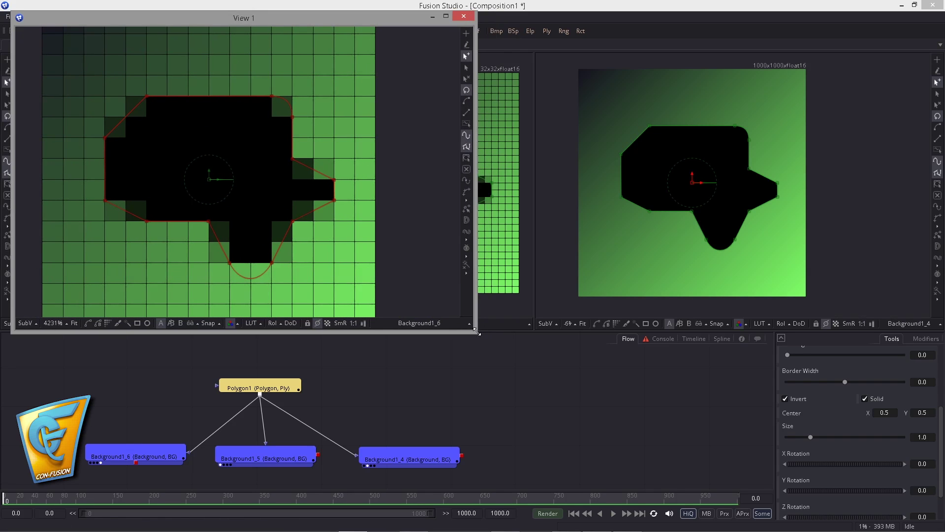
left_click_drag(477, 332, 273, 305)
left_click_drag(306, 235, 277, 233)
left_click_drag(172, 20, 77, 27)
Add points along the polygon's top edge in the 32x32 view and lower the middle ones two pixels to form a notch
scroll(366, 202, "up", 4)
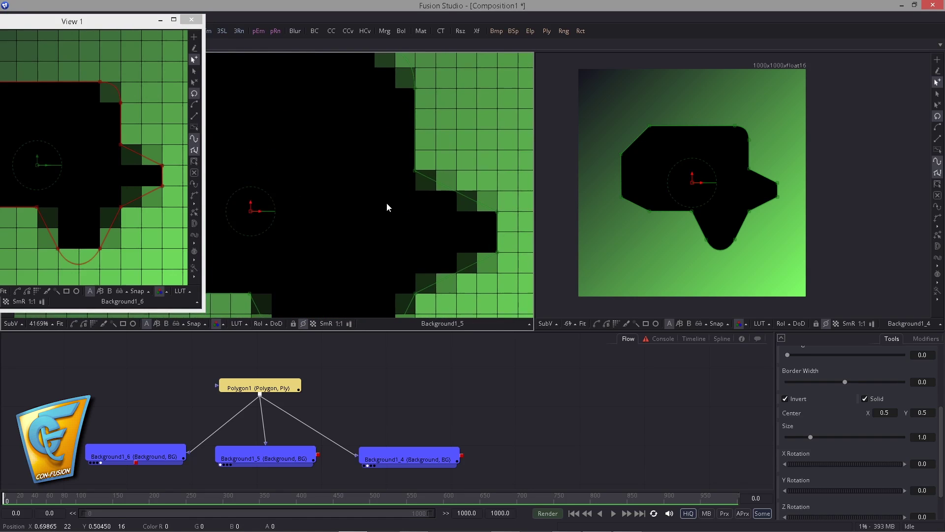
scroll(387, 207, "up", 3)
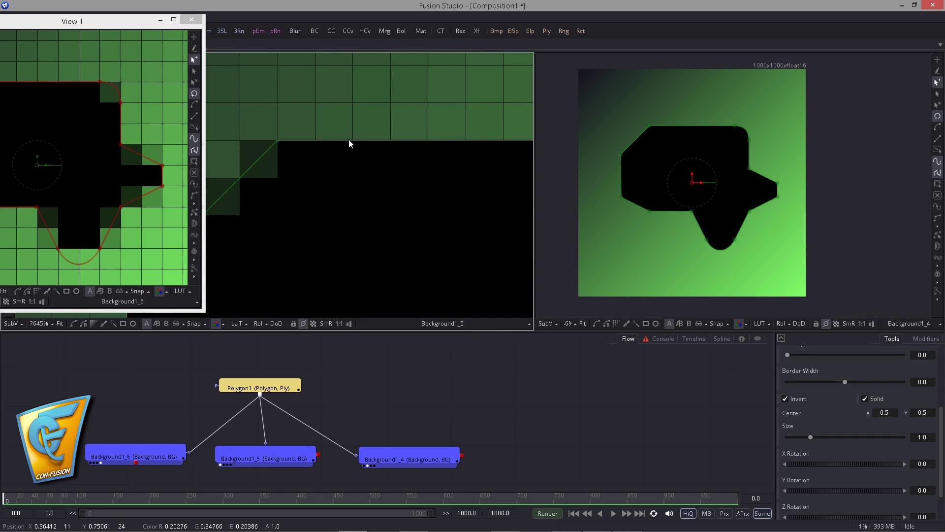
left_click(351, 140)
left_click(427, 140)
left_click(466, 141)
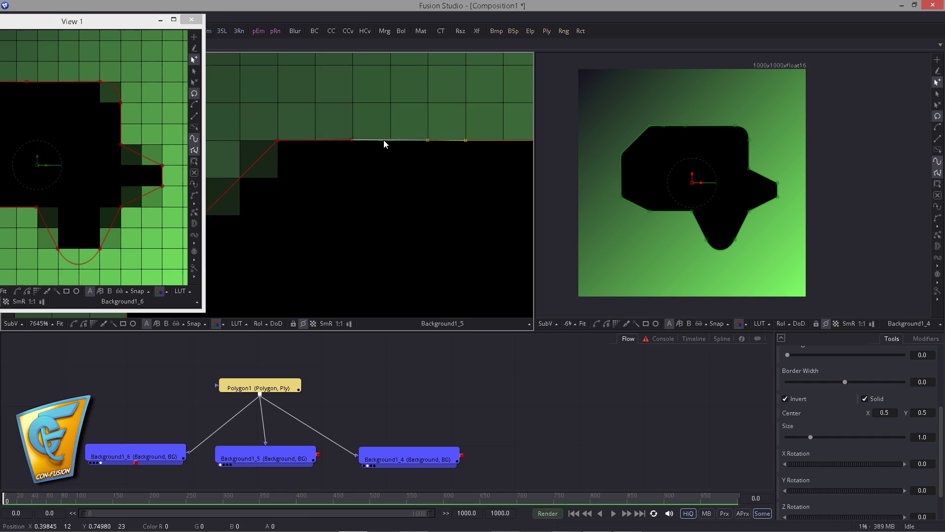
left_click_drag(428, 142, 430, 213)
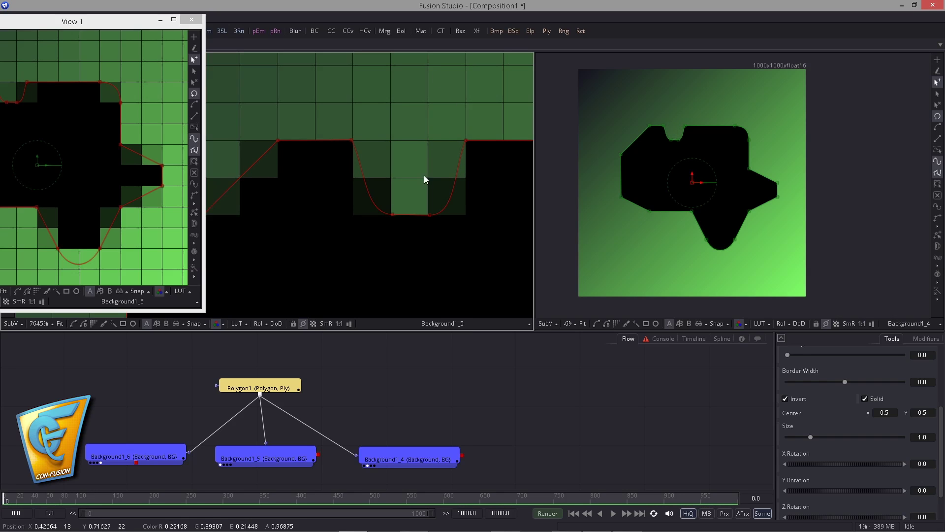
Make the notch's points linear and align its lower and side points with pixel intersections to form a one-pixel-wide slot
scroll(383, 197, "up", 2)
key("shift+l")
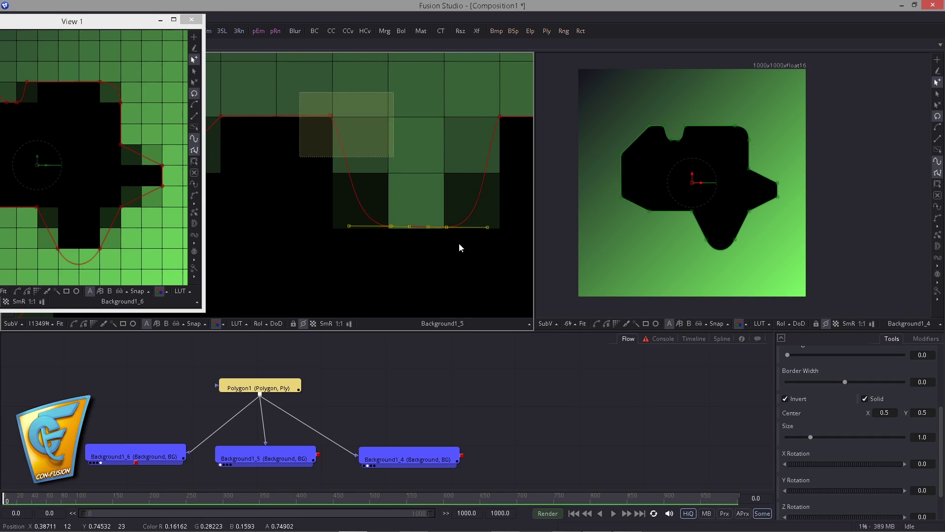
left_click_drag(363, 174, 387, 173)
left_click_drag(391, 226, 388, 227)
left_click_drag(446, 227, 444, 227)
left_click_drag(471, 174, 447, 173)
scroll(450, 182, "down", 8)
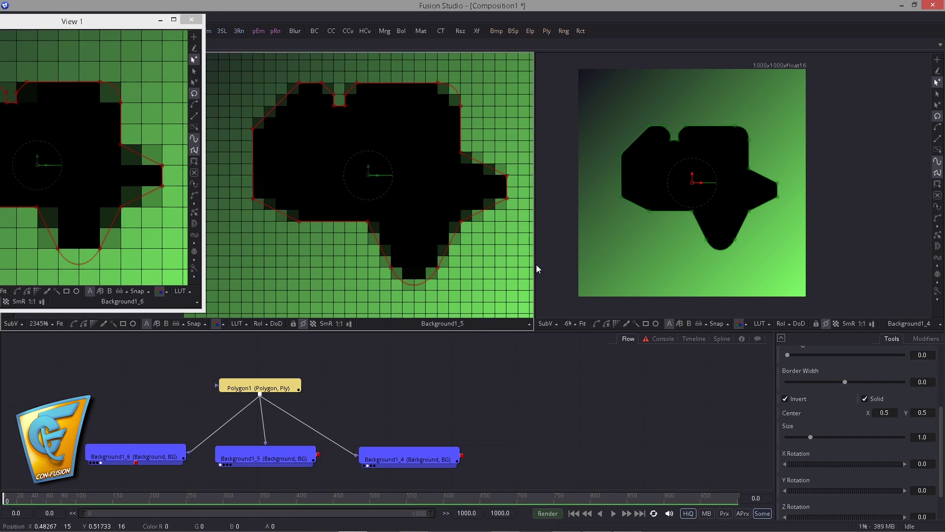
Enlarge the 1000x1000 view and examine the mask's edges at 100% zoom and at full-image size
left_click_drag(533, 200, 278, 188)
left_click_drag(454, 330, 454, 378)
left_click(315, 369)
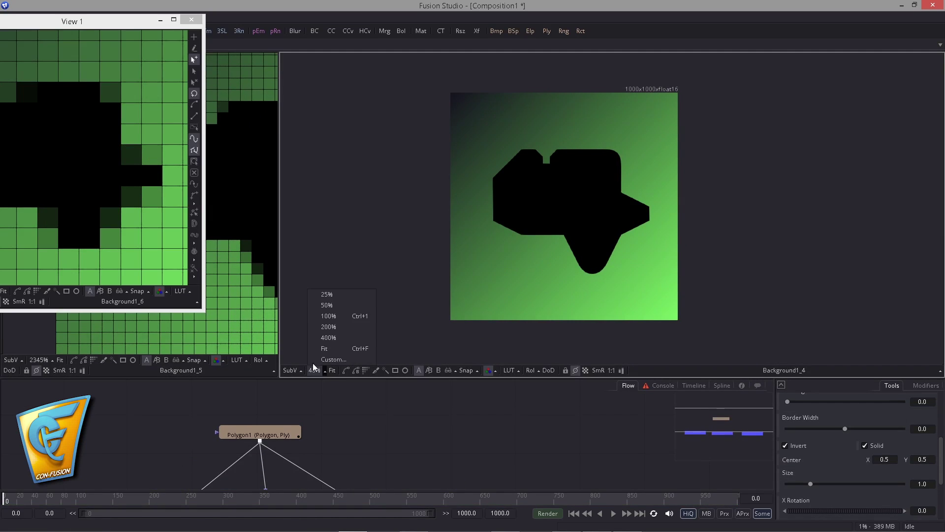
left_click(324, 315)
scroll(394, 234, "down", 3)
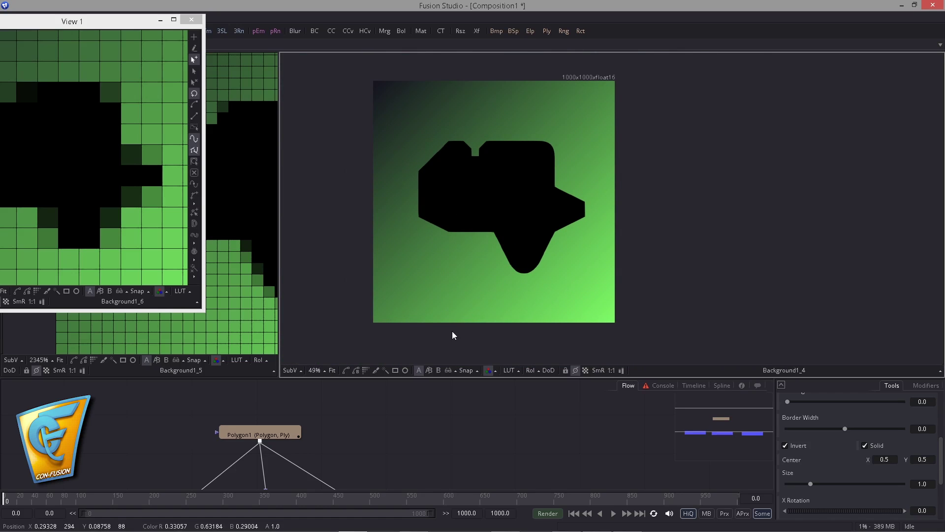
left_click(503, 246)
Resize and reframe the three views to compare the whole mask side by side at 16x16, 32x32 and 1000x1000
left_click_drag(278, 192, 590, 192)
left_click_drag(716, 210, 760, 202)
scroll(748, 197, "up", 2)
left_click_drag(468, 202, 510, 211)
scroll(510, 211, "up", 1)
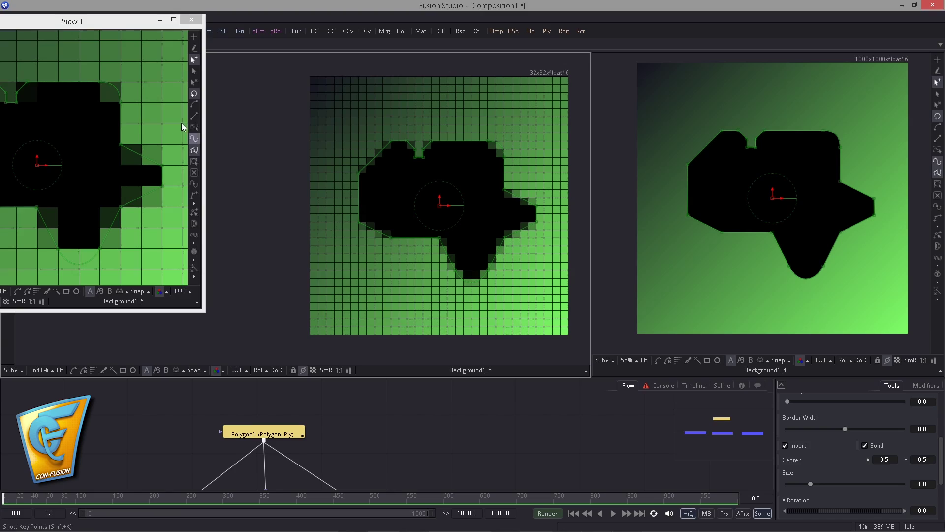
left_click_drag(106, 22, 196, 77)
left_click_drag(297, 351, 331, 357)
scroll(207, 261, "down", 3)
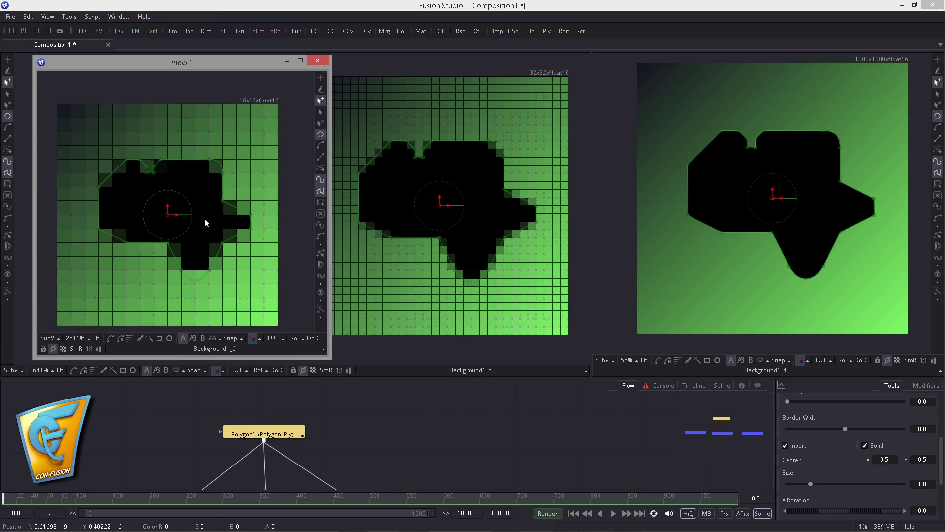
left_click_drag(205, 222, 221, 205)
scroll(221, 205, "up", 1)
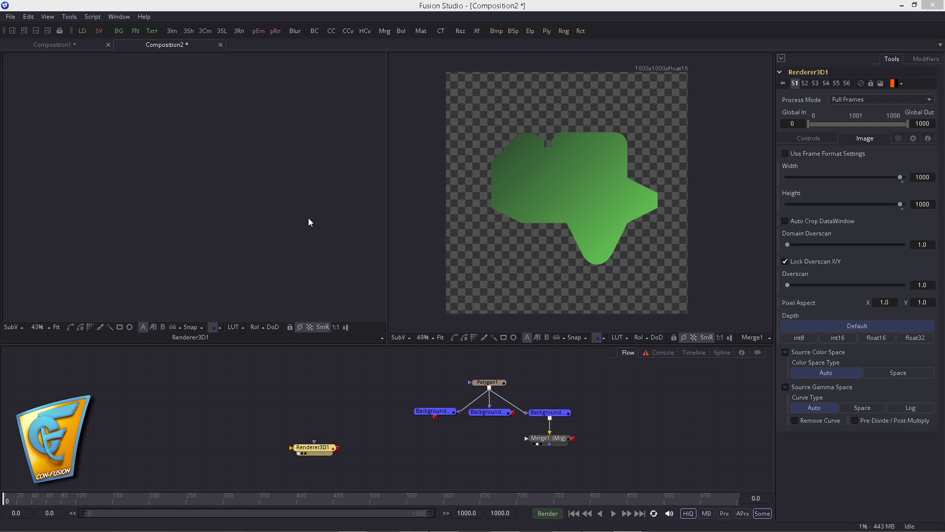
Delete the Background1_6 and Background1_5 nodes and line up Polygon1, the remaining background and Merge1 in the flow
left_click(311, 448)
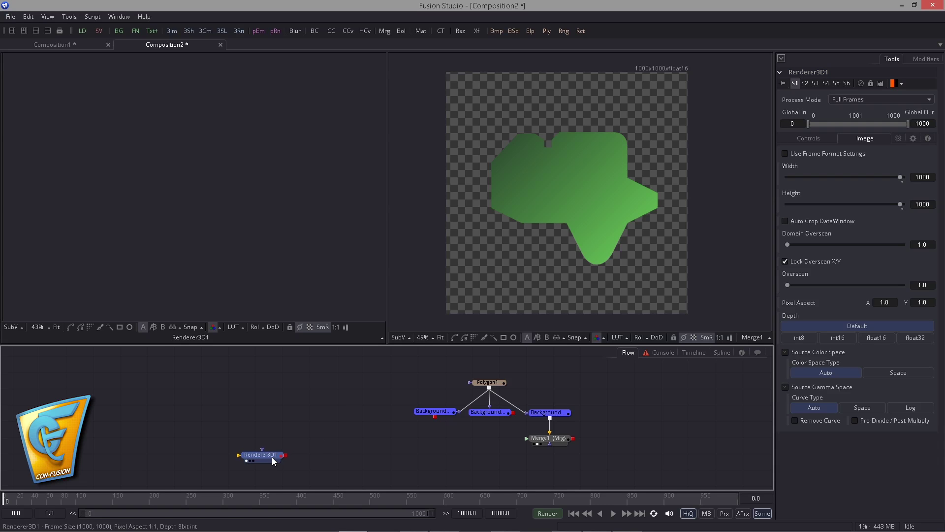
left_click_drag(404, 374, 550, 419)
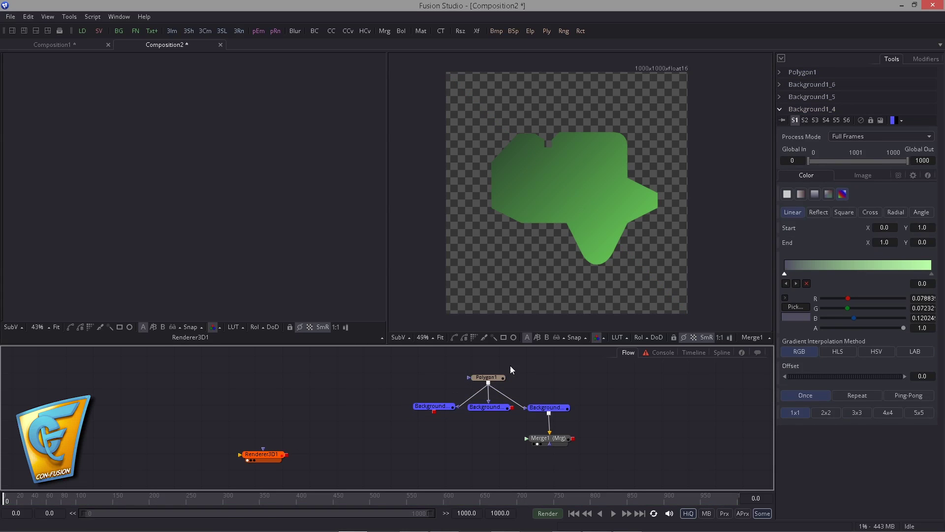
left_click_drag(432, 422, 480, 410)
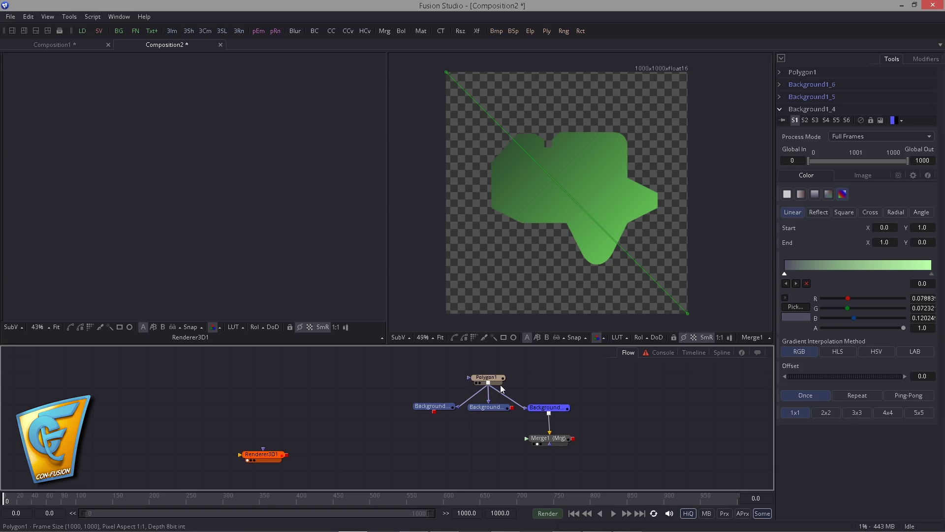
key("Delete")
left_click_drag(491, 378, 551, 376)
left_click(490, 401)
left_click_drag(546, 441, 542, 446)
left_click(547, 444)
left_click(506, 405)
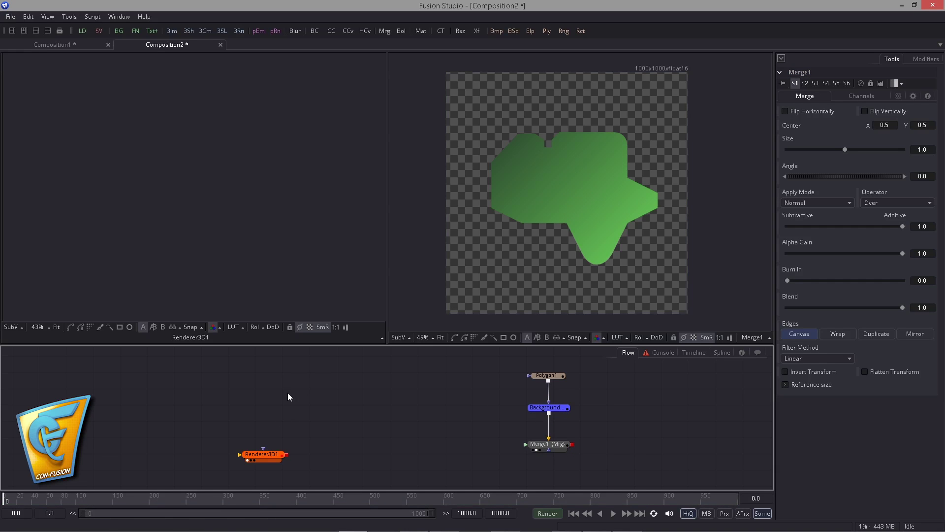
Add a Shape 3D plane node, show it in the empty viewer and turn on its Wireframe option
key("ctrl+space")
type("shap")
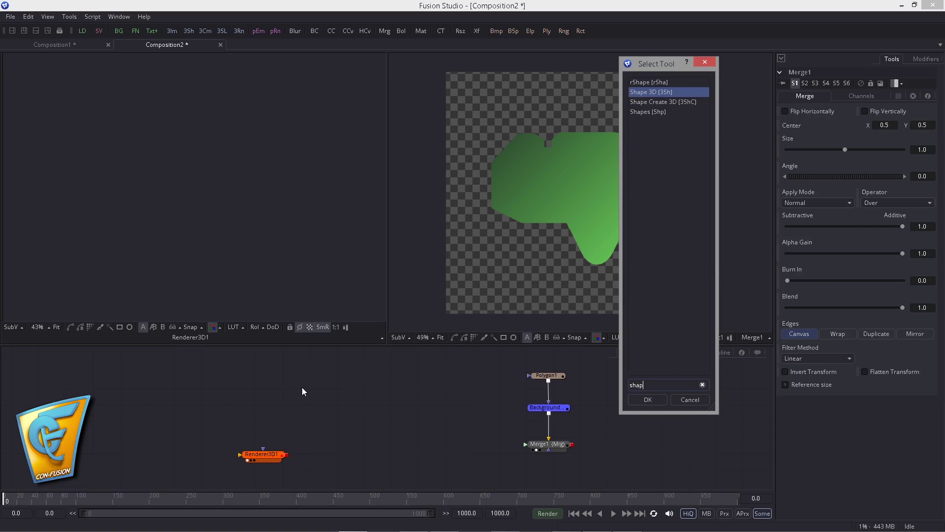
key("Return")
left_click_drag(268, 395, 213, 203)
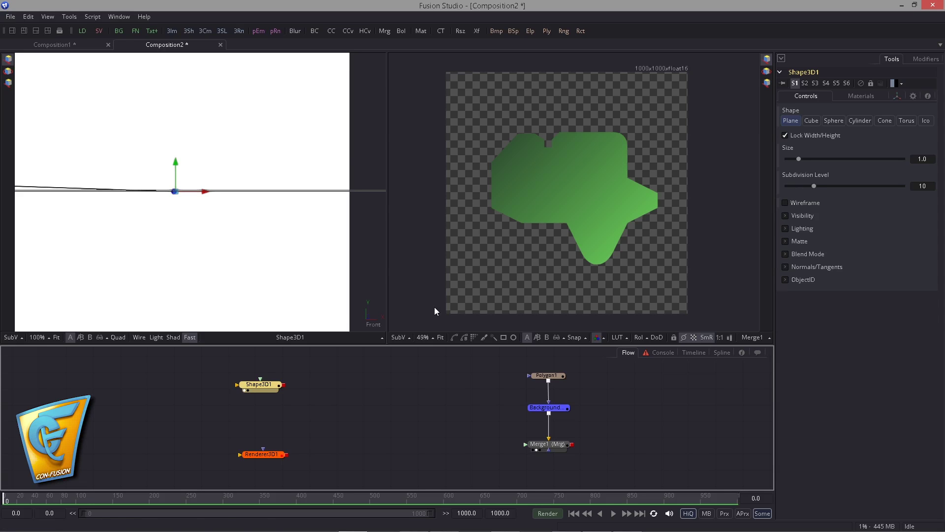
left_click(788, 203)
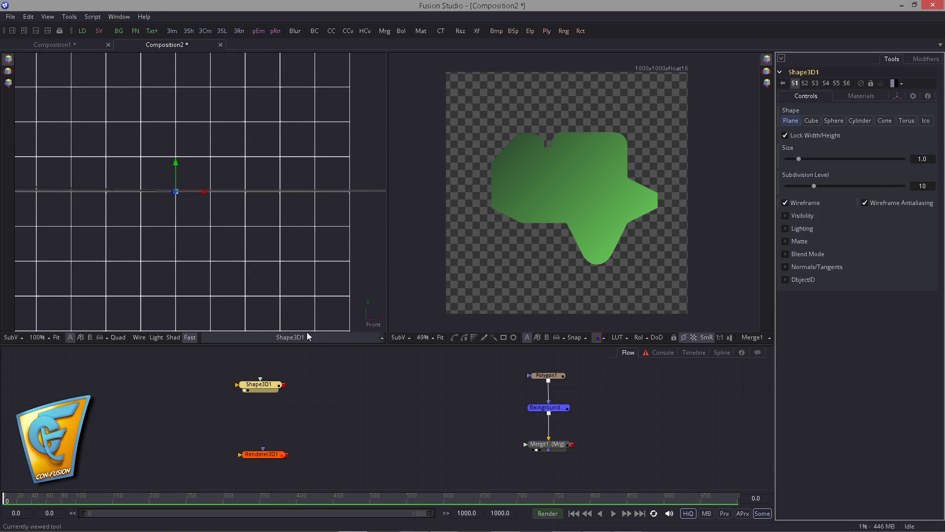
left_click(268, 394)
key("space")
key("space")
left_click(300, 421)
key("shift+space")
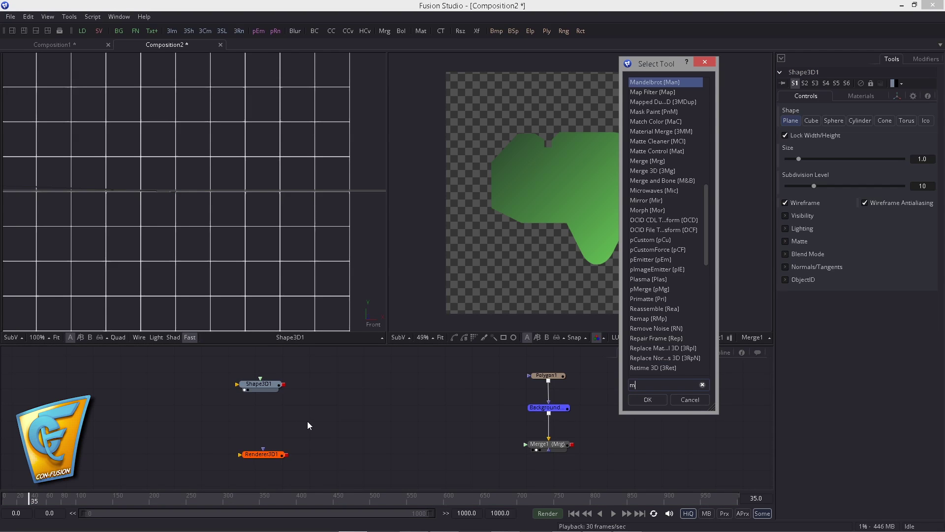
left_click(706, 402)
Add a Camera 3D node and combine it with the plane through a Merge 3D node
left_click_drag(260, 384, 256, 382)
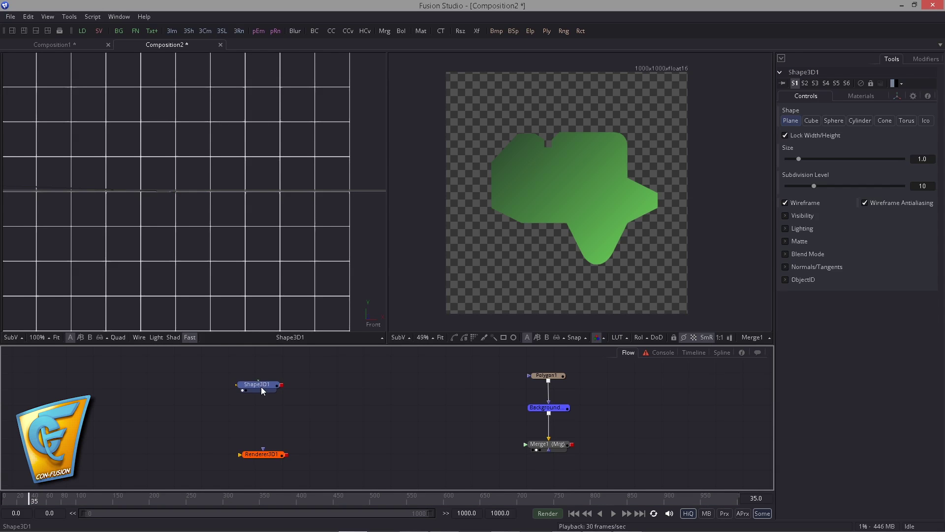
left_click_drag(205, 31, 225, 222)
left_click_drag(310, 399, 245, 382)
left_click_drag(259, 421, 257, 418)
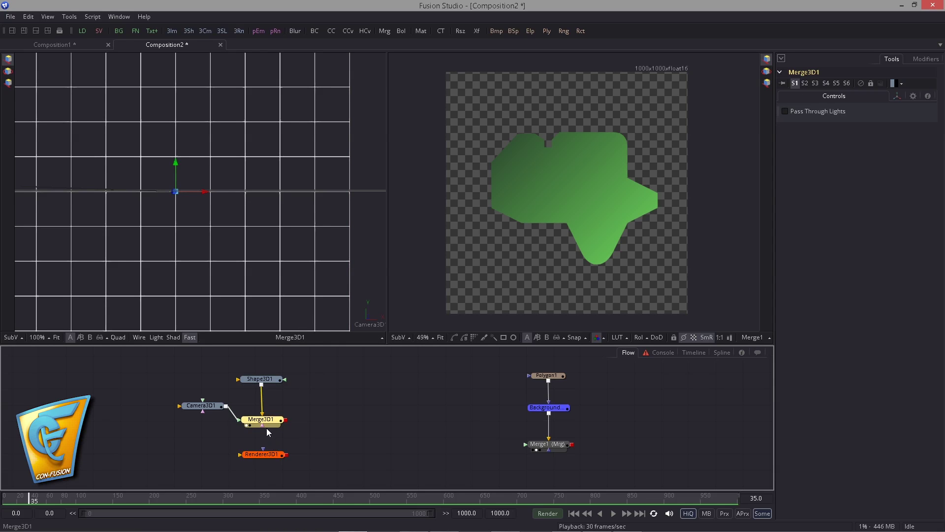
Connect the Merge 3D output to Renderer3D1 and show the rendered wireframe grid in place of the 3D scene
left_click_drag(268, 422, 322, 302)
left_click(284, 428)
left_click_drag(273, 414, 277, 412)
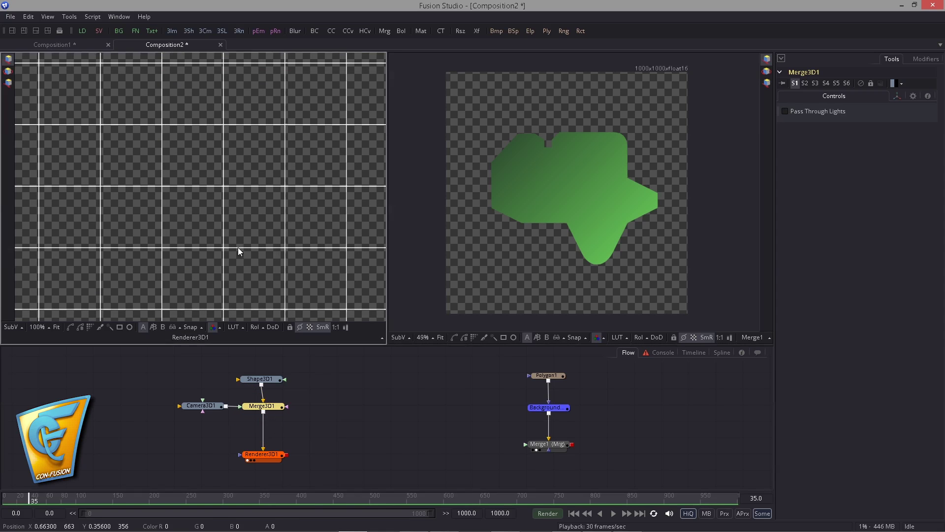
scroll(241, 243, "down", 5)
left_click_drag(278, 268, 241, 242)
scroll(241, 242, "up", 1)
Connect the Renderer3D1 output to Merge1 so the wireframe grid overlays the green masked shape
left_click(294, 442)
left_click(278, 454)
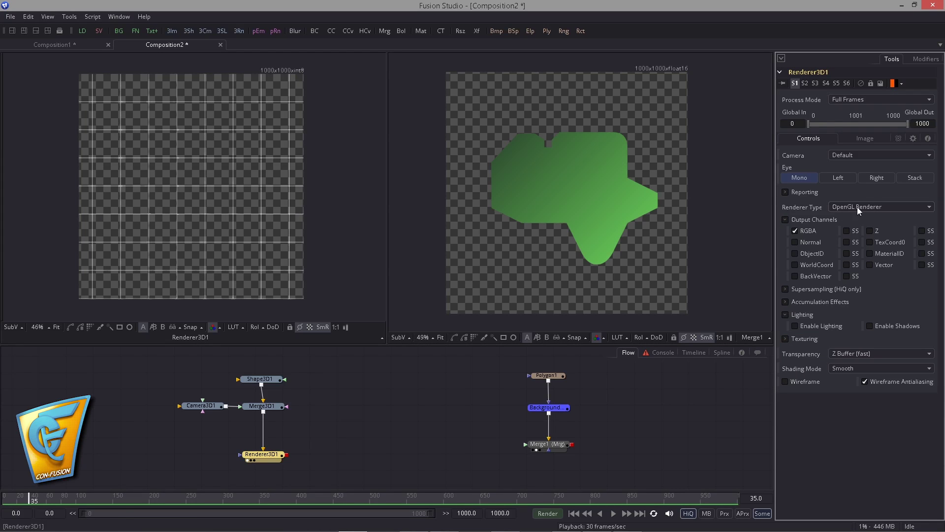
left_click(266, 406)
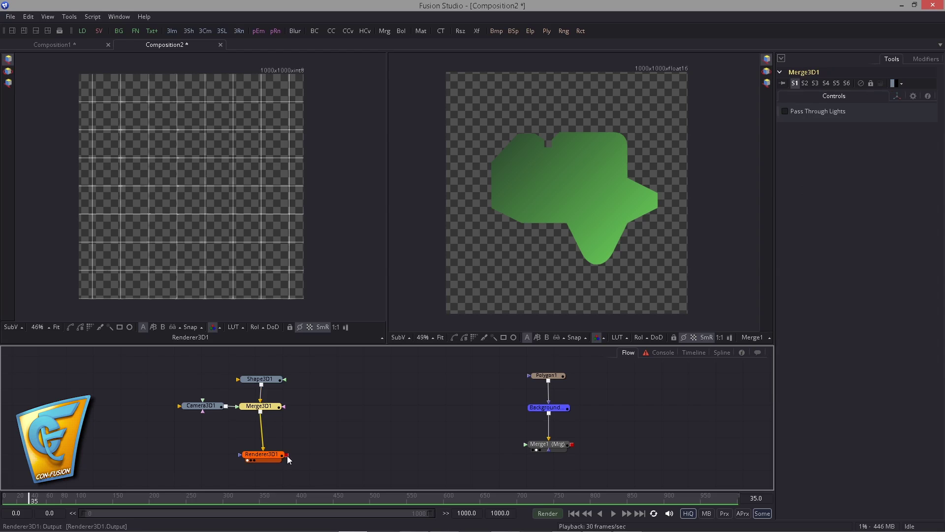
left_click_drag(287, 454, 542, 455)
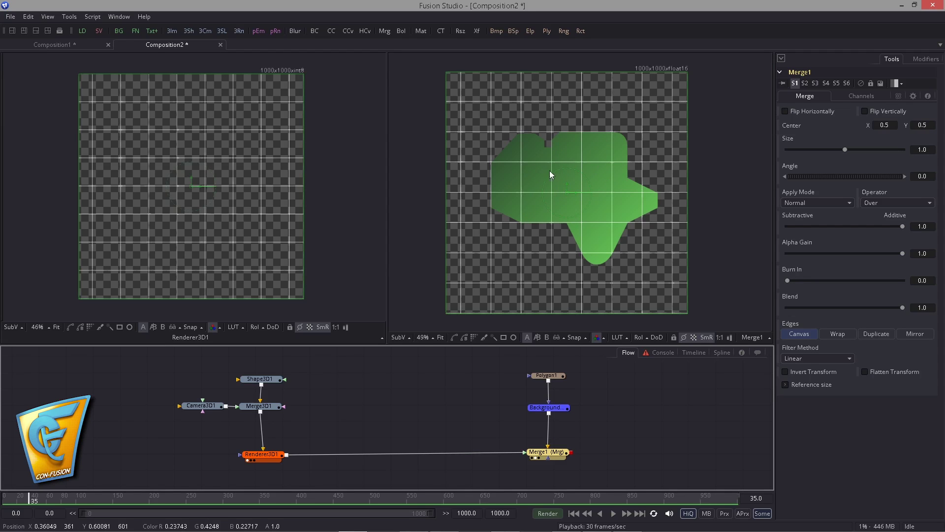
Raise the Subdivision Level of the Shape3D1 plane to 37 for a denser wireframe grid
left_click(272, 379)
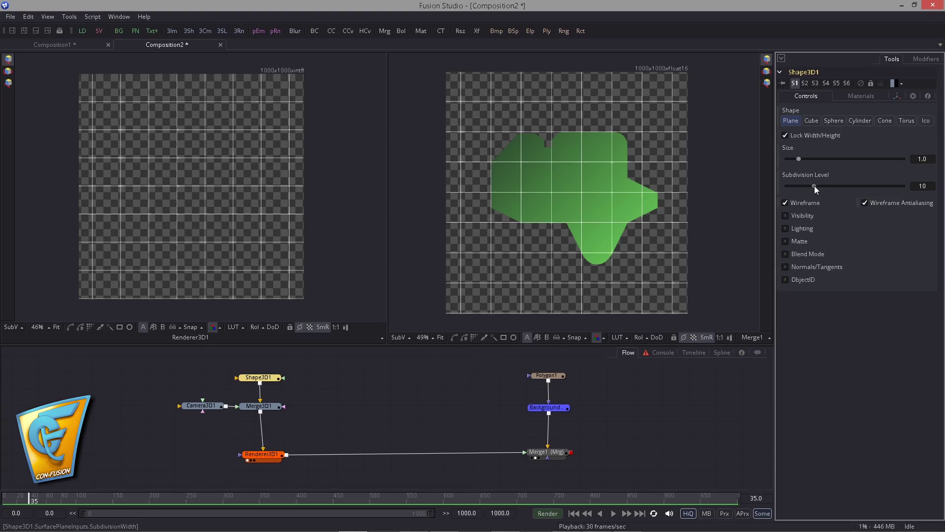
left_click_drag(814, 186, 893, 177)
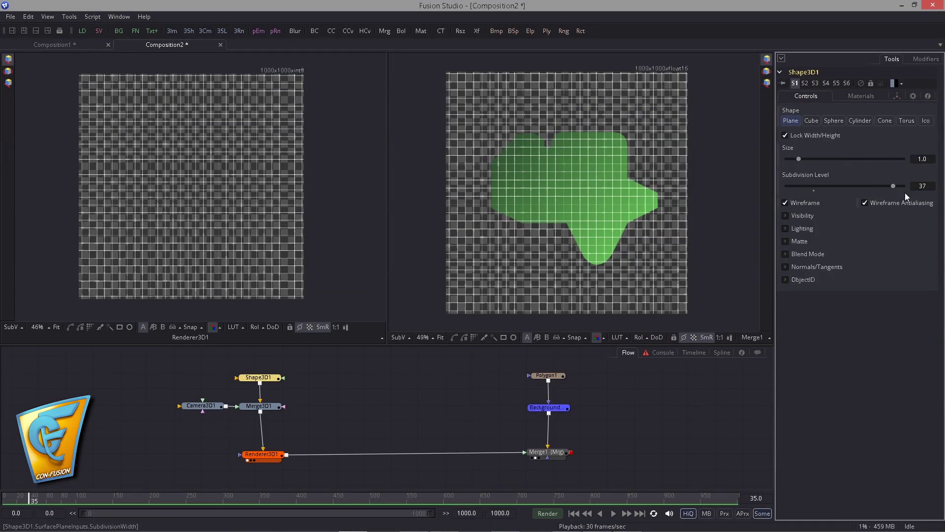
scroll(598, 213, "up", 8)
scroll(574, 206, "down", 4)
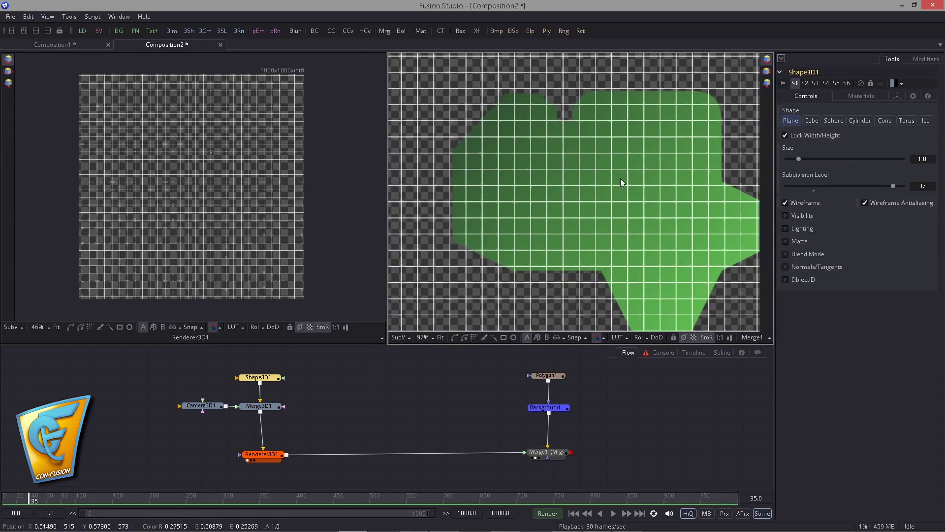
Turn on supersampling for the RGBA output channel of Renderer3D1 and expand its supersampling settings
left_click(264, 453)
left_click(846, 231)
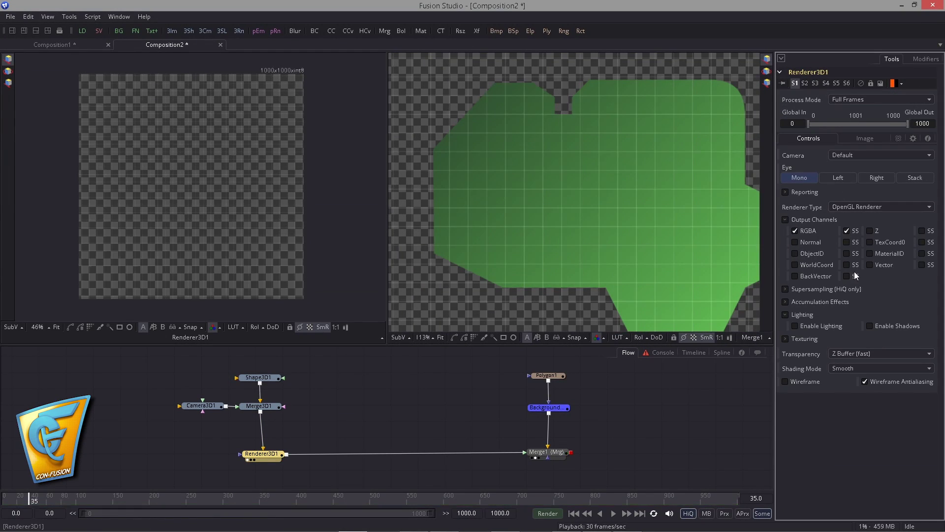
scroll(537, 237, "down", 3)
scroll(529, 229, "up", 1)
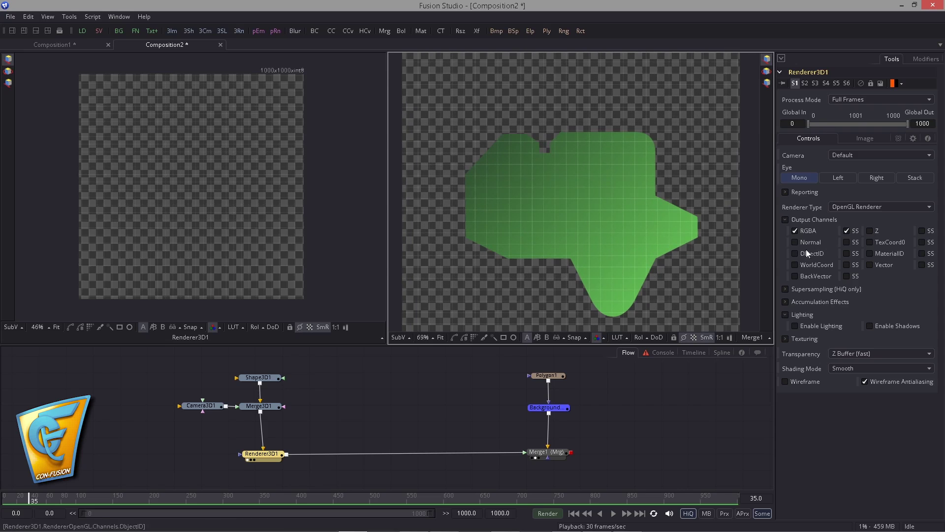
left_click(785, 289)
Try RGBA supersampling rates of 5, 3 and 1 on Renderer3D1 and compare the grid lines
left_click(923, 333)
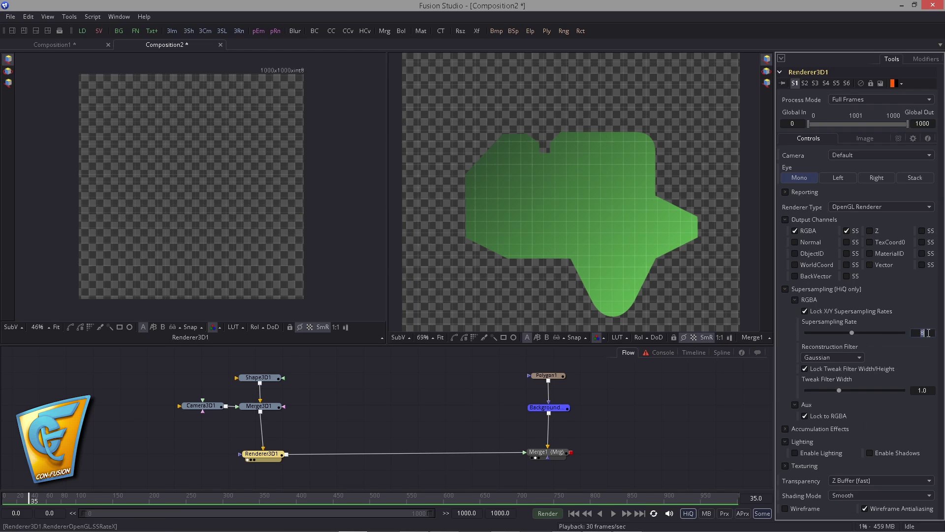
key("BackSpace")
type("5")
key("Tab")
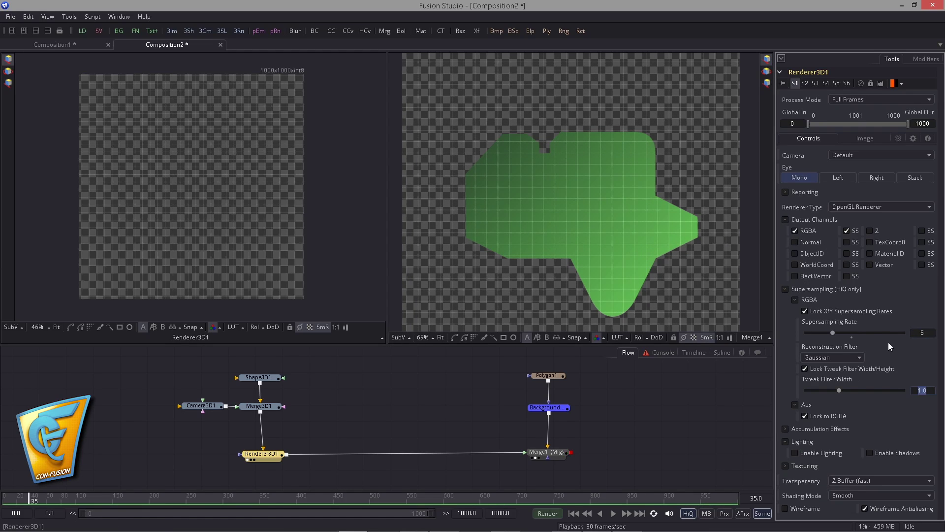
left_click(929, 332)
key("BackSpace")
type("3")
key("Tab")
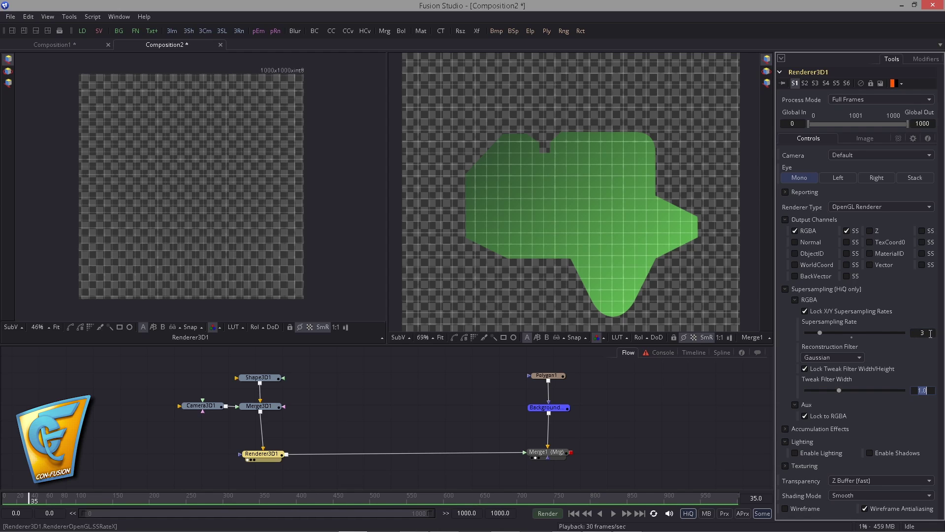
left_click(930, 333)
key("BackSpace")
type("1")
key("Tab")
scroll(615, 223, "up", 4)
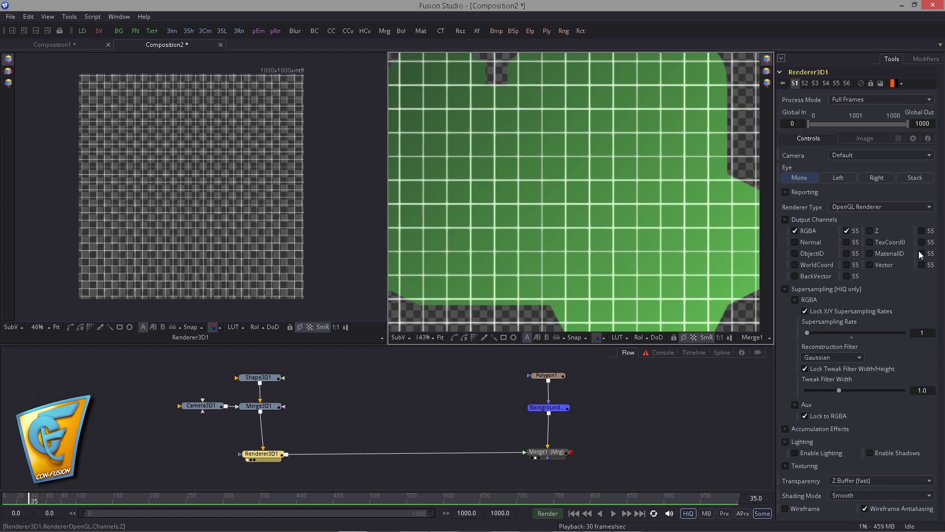
Set the RGBA supersampling rate of Renderer3D1 to 2 and inspect the grid over the green shape
left_click(928, 334)
key("BackSpace")
type("2")
key("Tab")
scroll(610, 212, "down", 6)
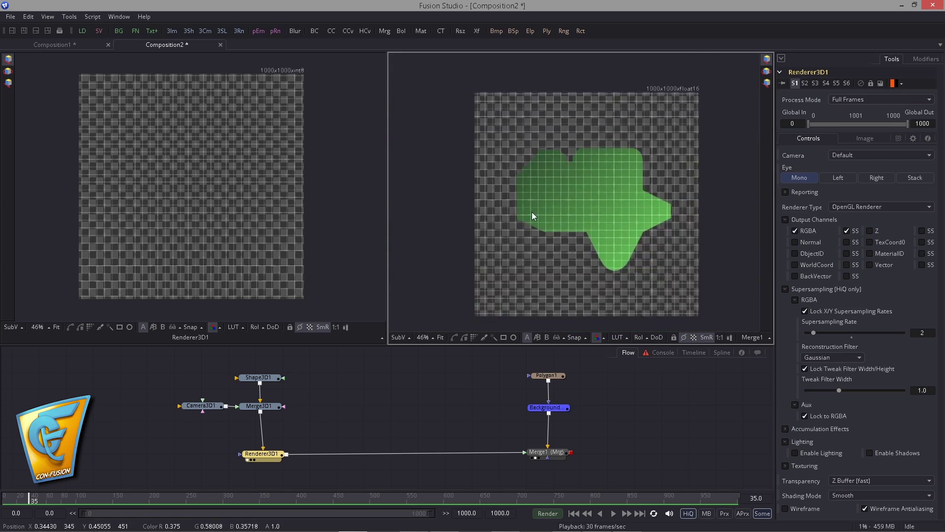
scroll(566, 214, "up", 4)
scroll(589, 231, "up", 3)
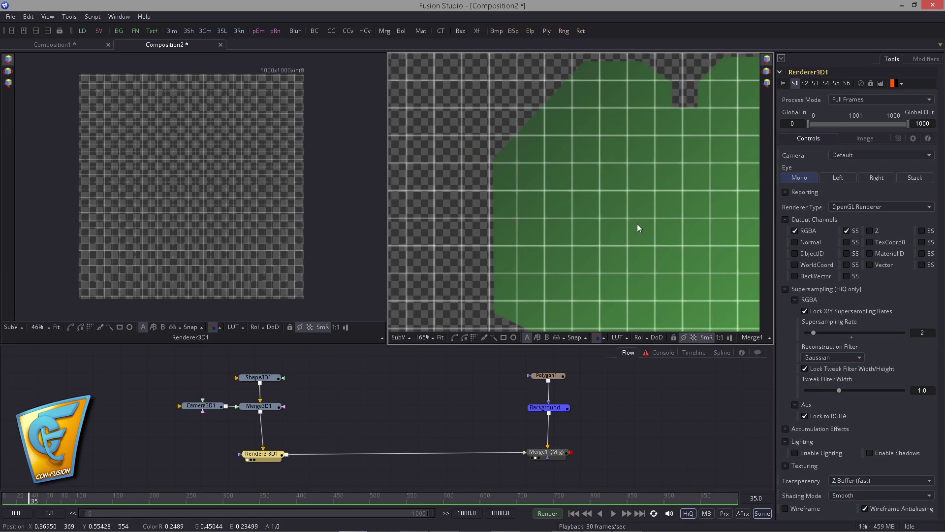
Shift the whole Polygon1 mask so the corners of its upper-left edge sit on grid intersections
left_click(548, 375)
scroll(613, 191, "up", 3)
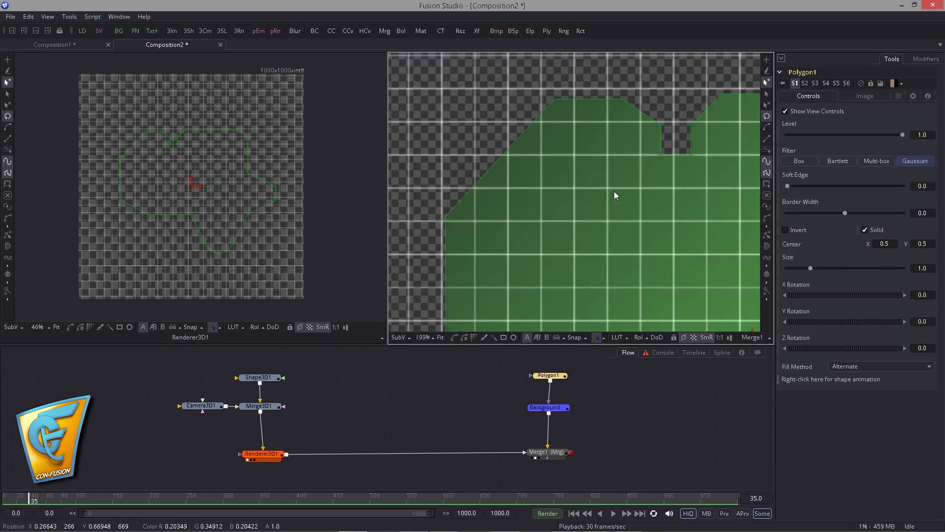
scroll(534, 223, "down", 4)
left_click_drag(537, 146, 510, 195)
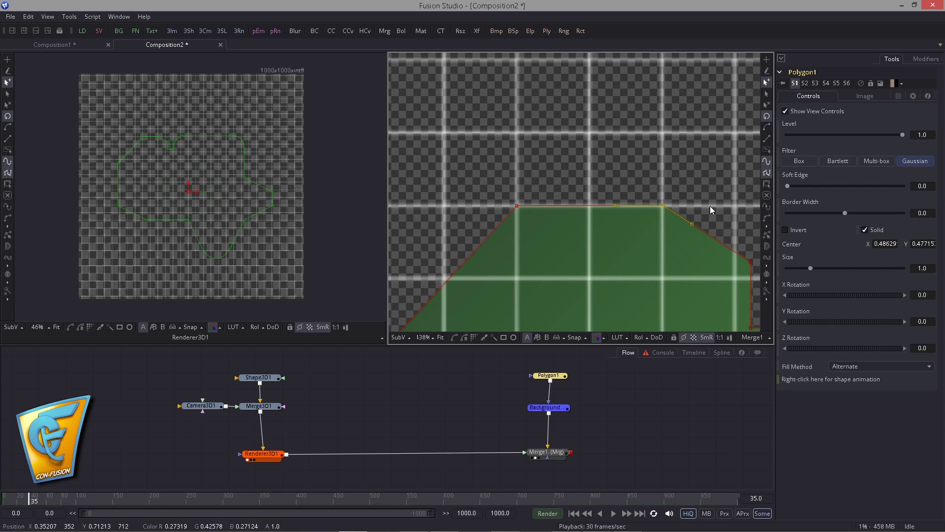
left_click_drag(710, 206, 590, 126)
Move the Polygon1 points around the upper notch onto the nearest grid intersections
left_click_drag(636, 185, 619, 203)
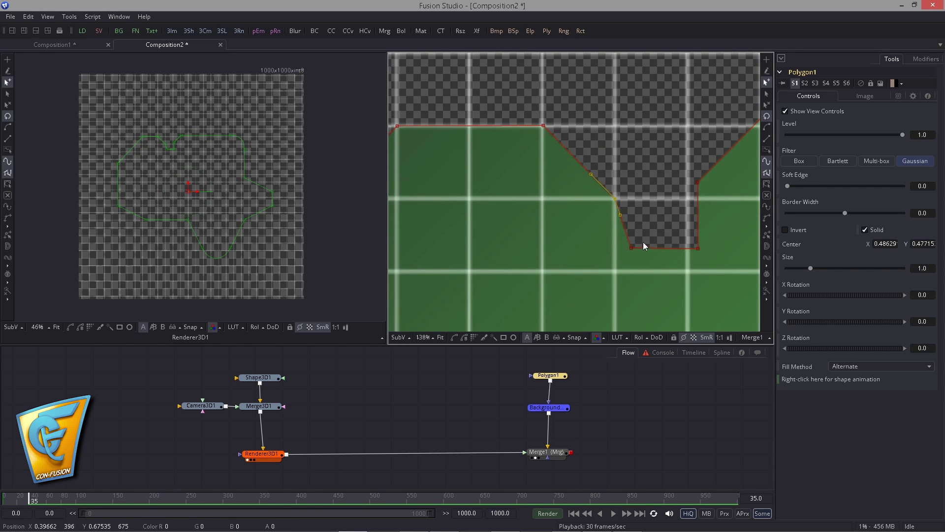
left_click_drag(635, 251, 615, 273)
left_click_drag(698, 249, 689, 273)
left_click_drag(695, 182, 451, 299)
scroll(681, 198, "up", 2)
left_click_drag(560, 171, 553, 188)
scroll(527, 173, "down", 3)
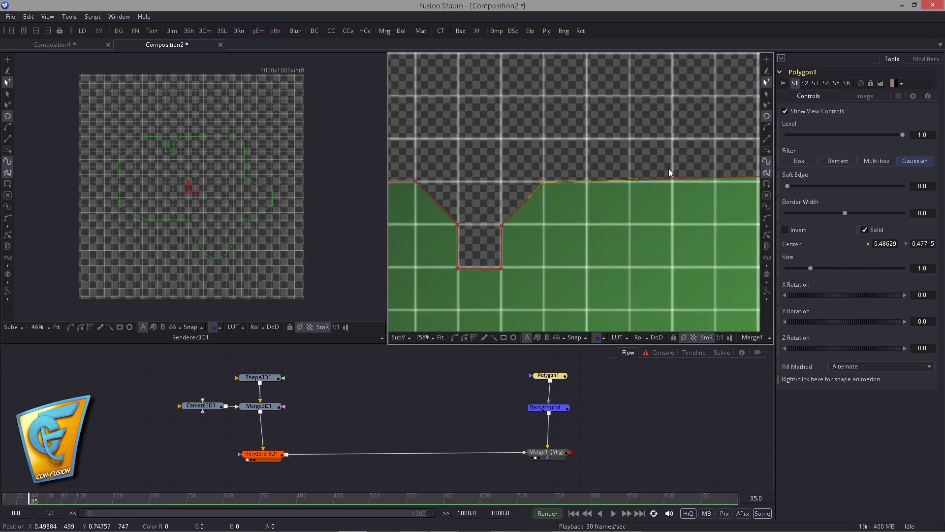
Align the points of Polygon1's rounded upper-right corner and right edge with the grid lines, and deselect the mask
left_click_drag(704, 168, 443, 170)
scroll(544, 162, "up", 1)
left_click_drag(580, 178, 596, 184)
left_click_drag(698, 275, 631, 159)
left_click_drag(613, 190, 590, 210)
left_click_drag(597, 139, 589, 132)
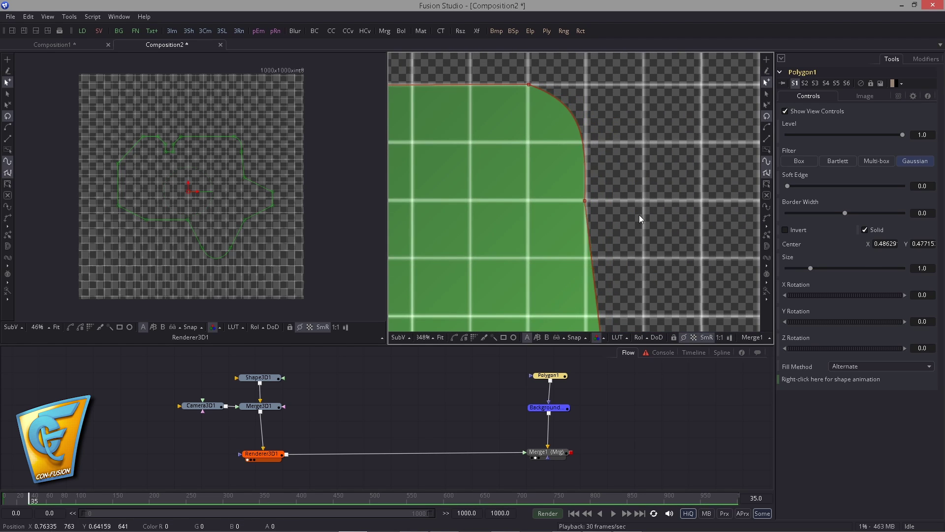
scroll(635, 207, "down", 4)
left_click_drag(594, 184, 586, 197)
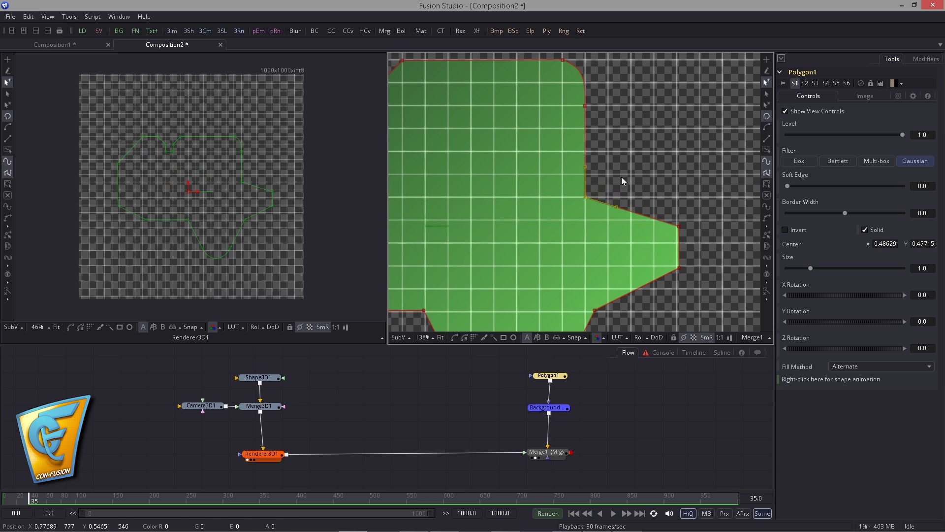
scroll(625, 175, "down", 4)
left_click(512, 389)
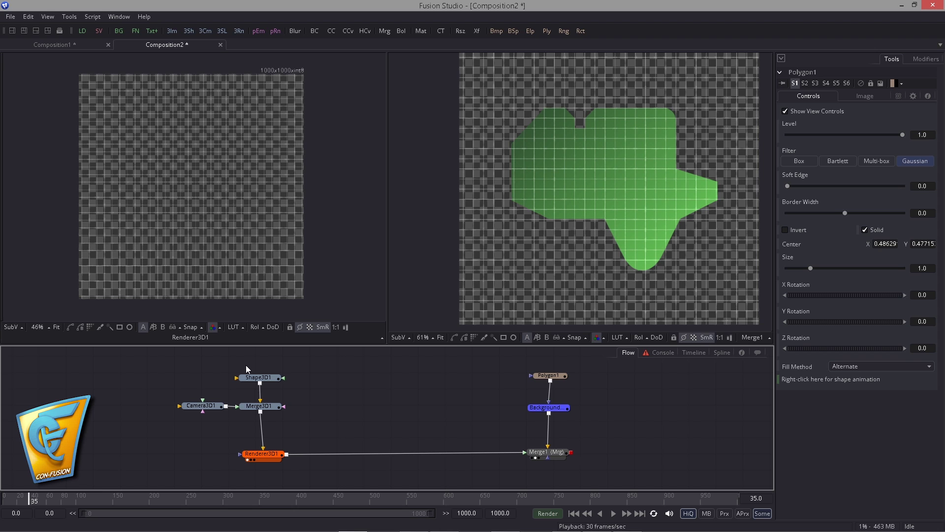
left_click(259, 377)
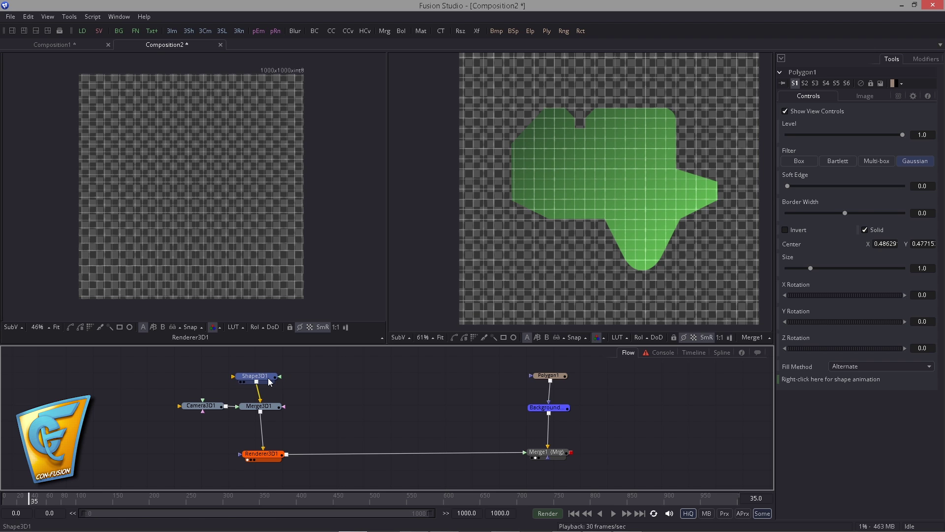
left_click(304, 383)
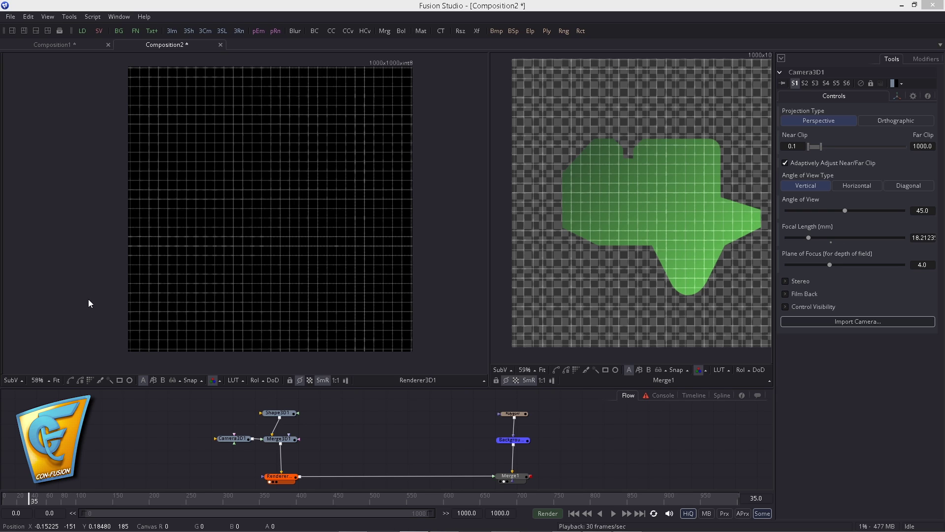
Enlarge the flow area, duplicate the Shape3D1 plane and connect the copy to Merge3D1
left_click_drag(404, 387, 403, 370)
left_click(286, 395)
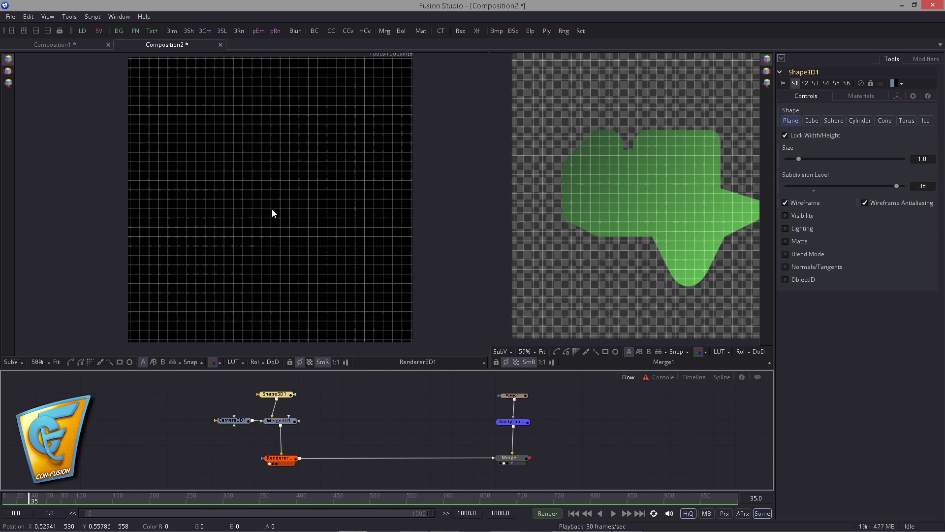
left_click_drag(283, 395, 285, 394)
left_click(319, 406)
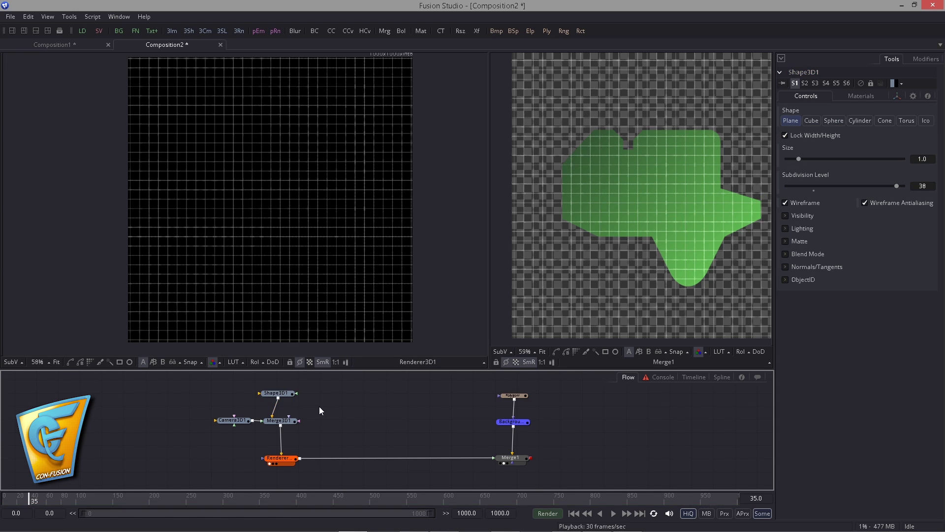
left_click(281, 397)
key("ctrl+c")
key("ctrl+v")
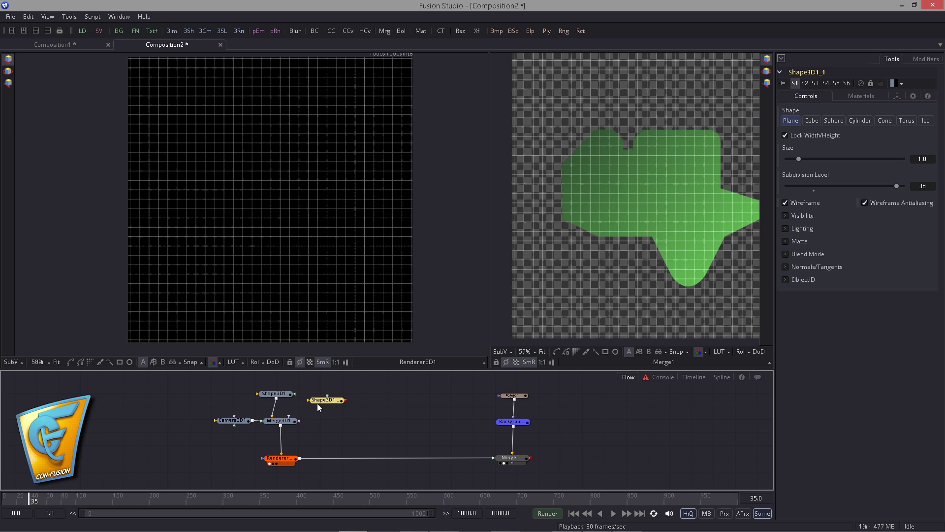
left_click_drag(323, 399, 290, 425)
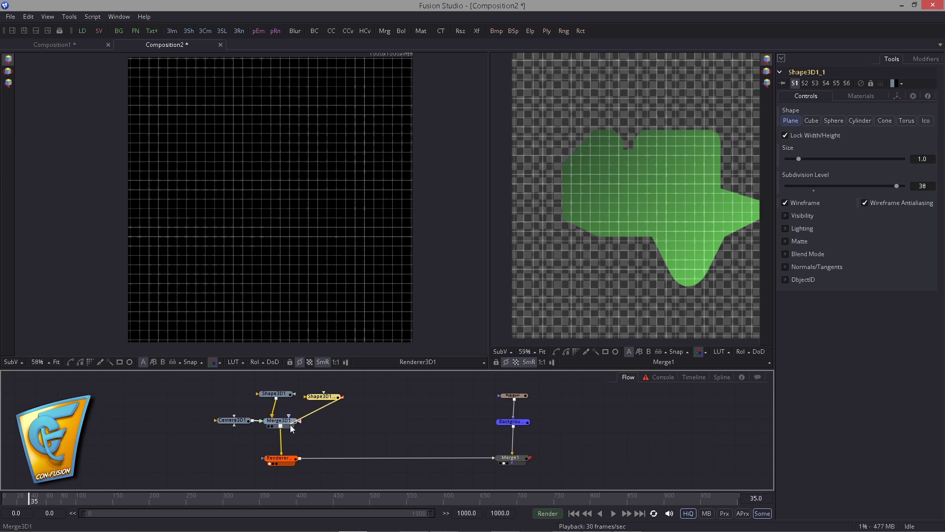
left_click(345, 420)
left_click_drag(328, 397, 329, 396)
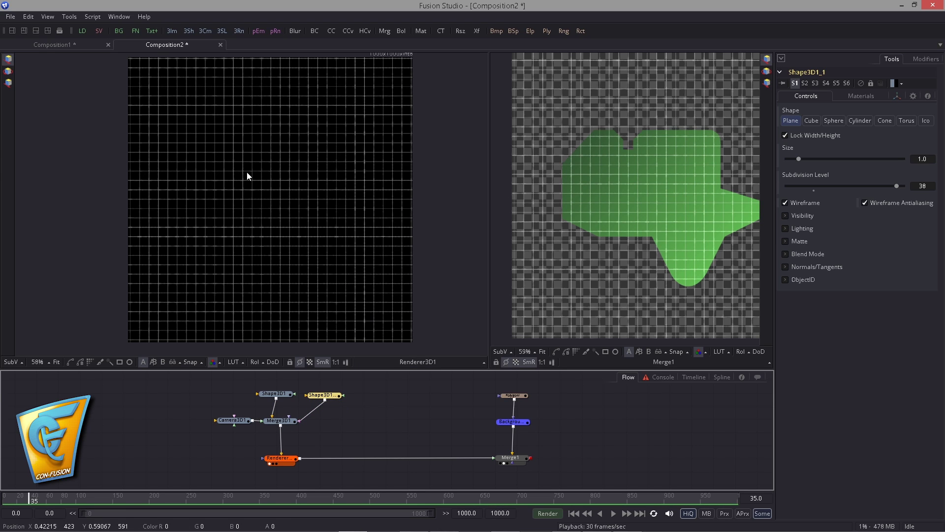
Set the Subdivision Level of the duplicated plane to 10
left_click(201, 173)
scroll(189, 182, "up", 1)
left_click_drag(178, 196, 155, 207)
left_click_drag(167, 140, 150, 161)
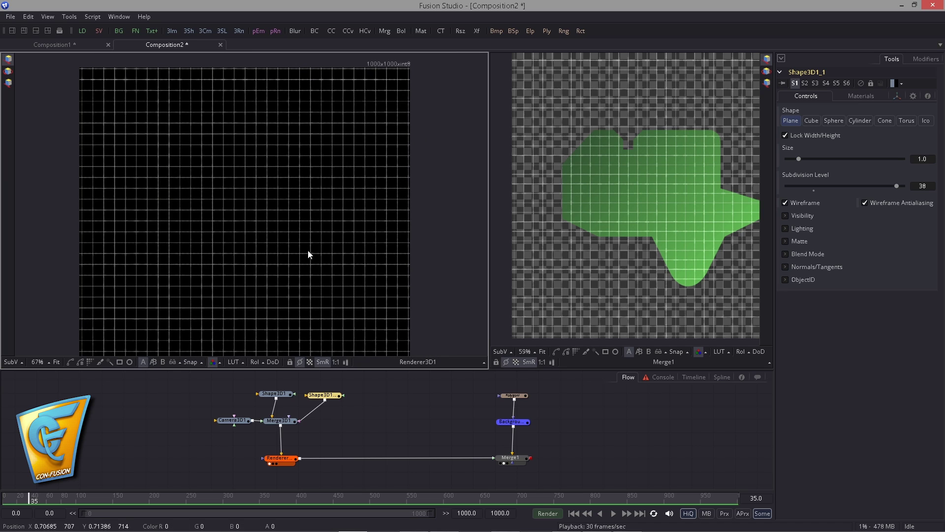
scroll(172, 179, "up", 3)
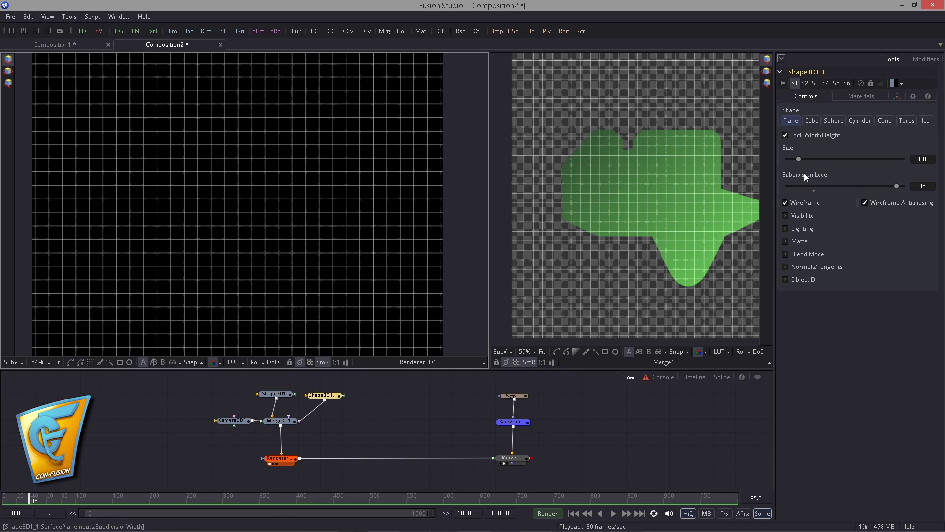
double_click(922, 186)
type("10")
key("Tab")
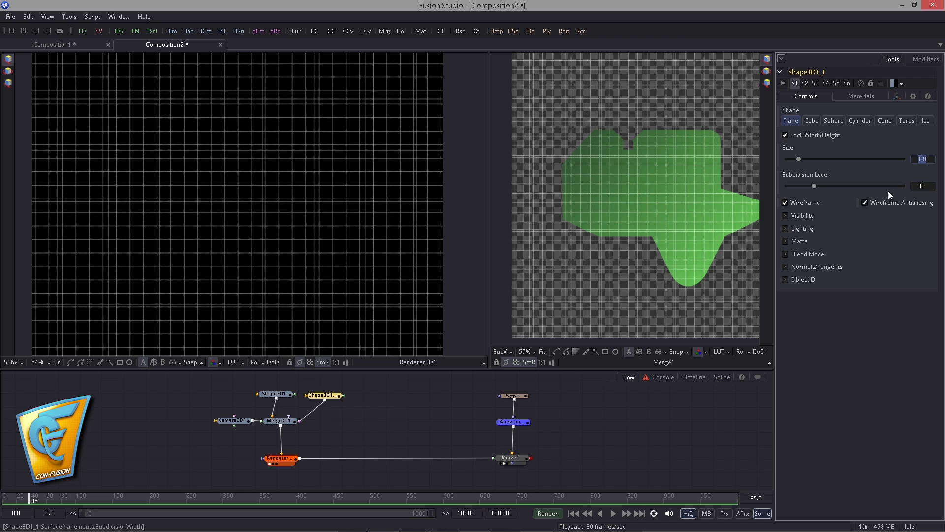
Set the duplicated plane's Subdivision Level to 20 and shrink it to cover only the middle of the larger grid
scroll(251, 194, "down", 5)
left_click_drag(928, 187, 880, 191)
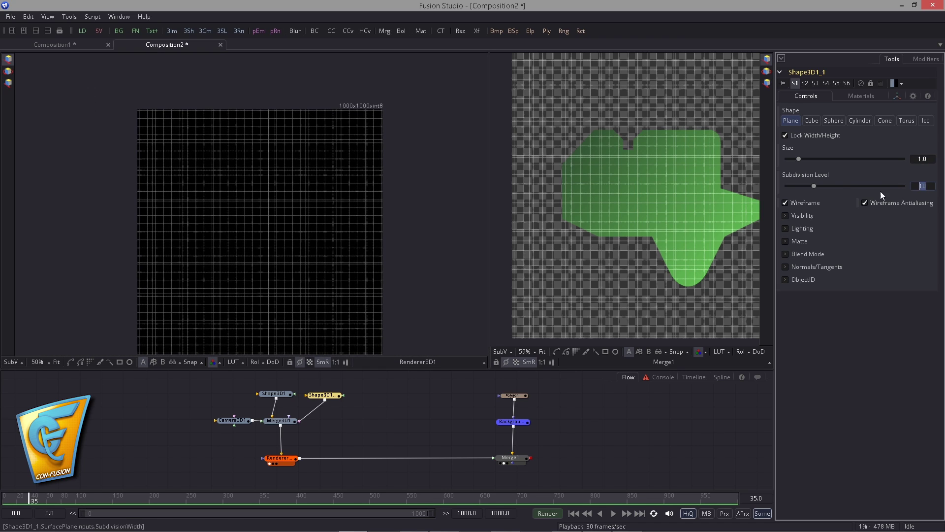
type("20")
key("Tab")
left_click_drag(796, 161, 791, 158)
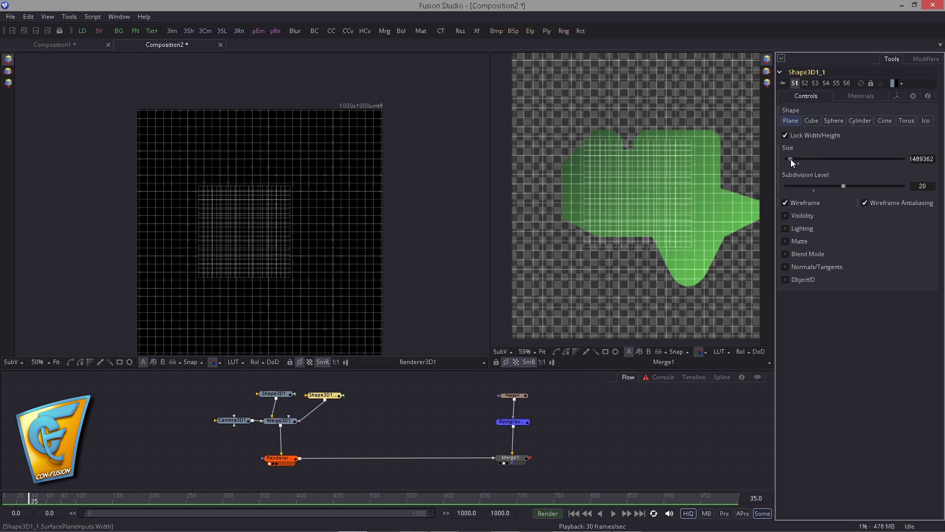
Make the duplicated plane's wireframe yellow by lowering its diffuse blue value to 0.0
left_click(878, 99)
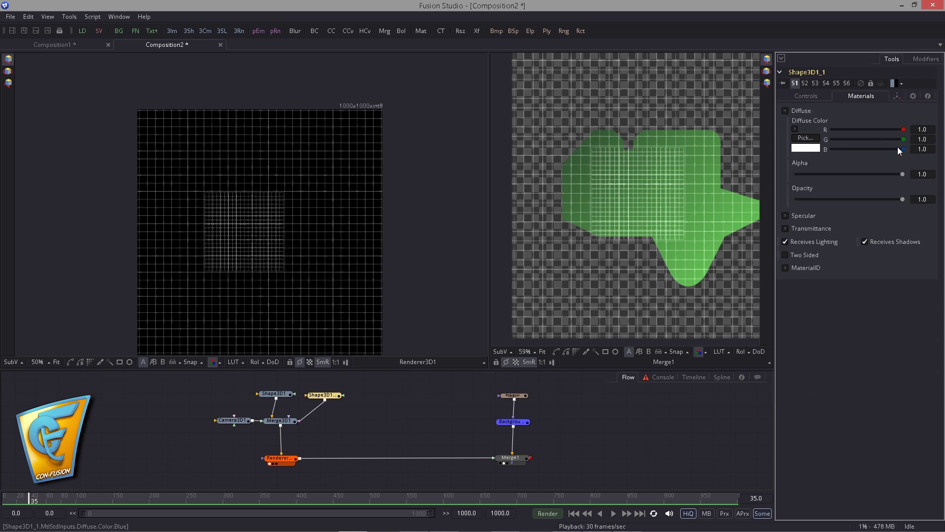
left_click_drag(897, 149, 818, 149)
scroll(384, 223, "up", 6)
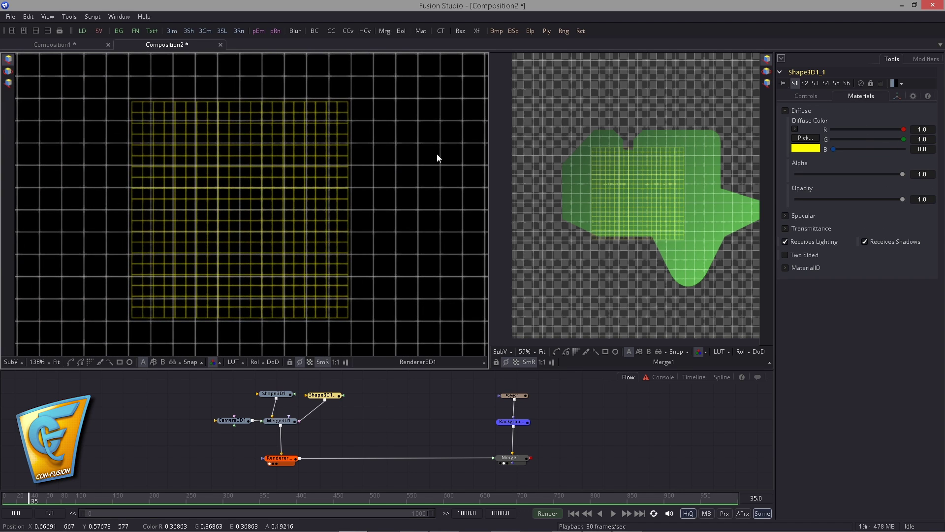
Increase the duplicated plane's size to about 0.264 so its outer edges meet the larger grid's lines
left_click(896, 96)
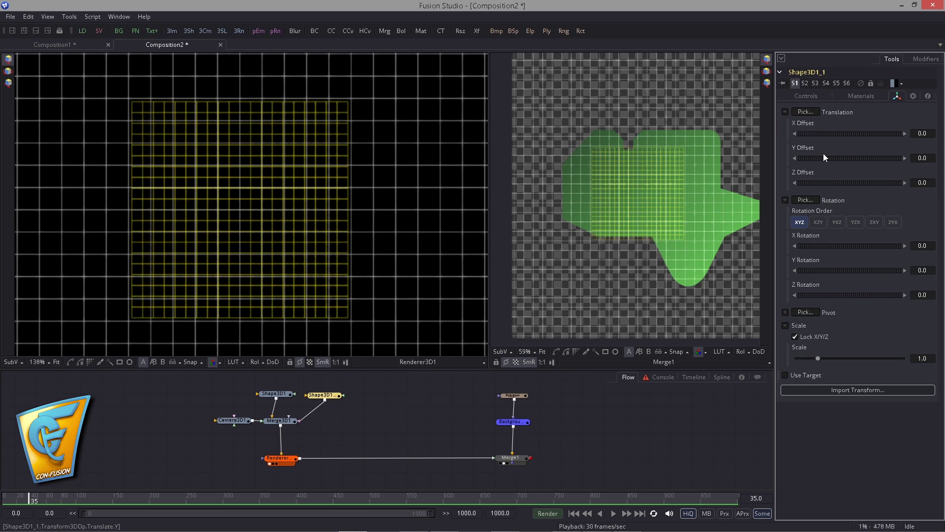
left_click(807, 96)
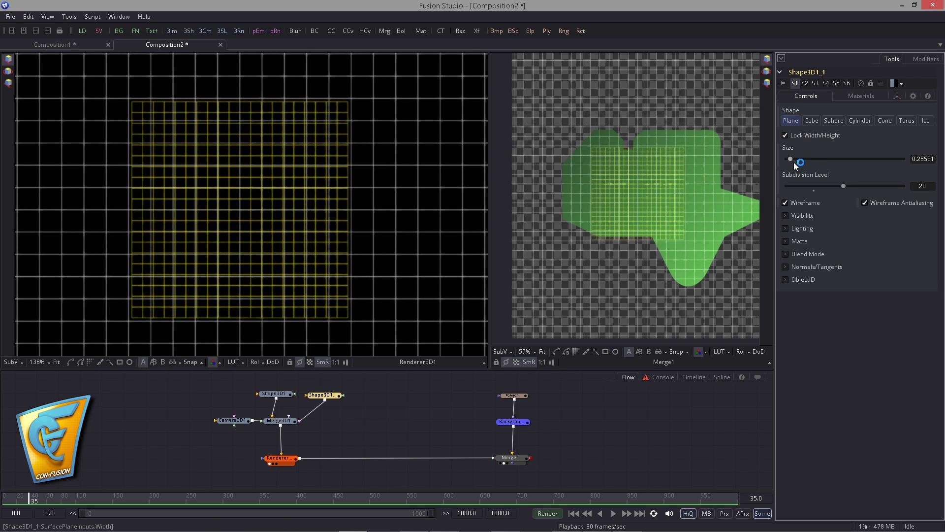
left_click_drag(797, 160, 793, 158)
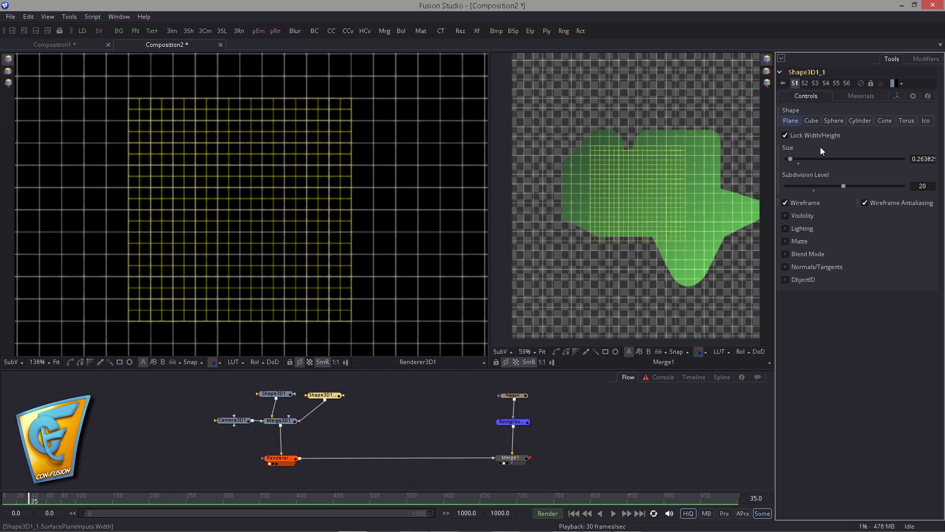
Examine how the yellow grid's lines align with the white grid in the render view
scroll(297, 246, "up", 5)
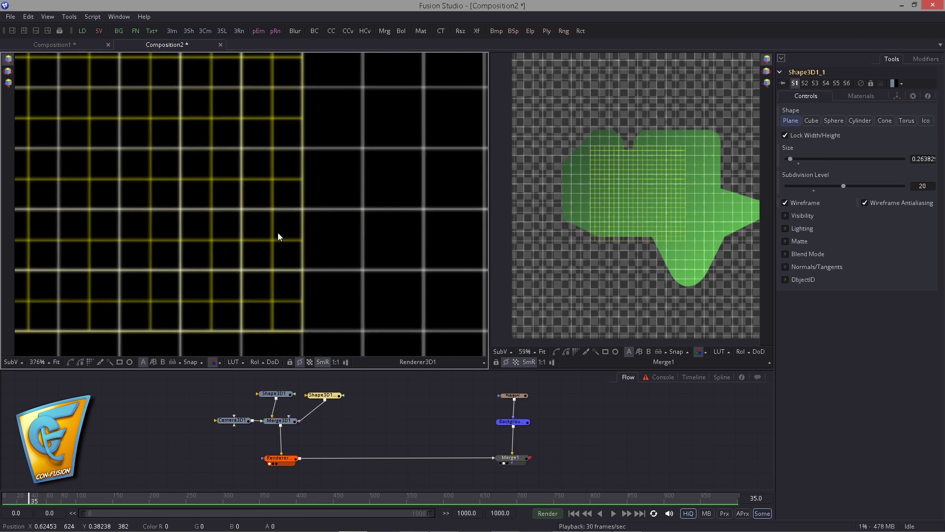
scroll(279, 236, "down", 4)
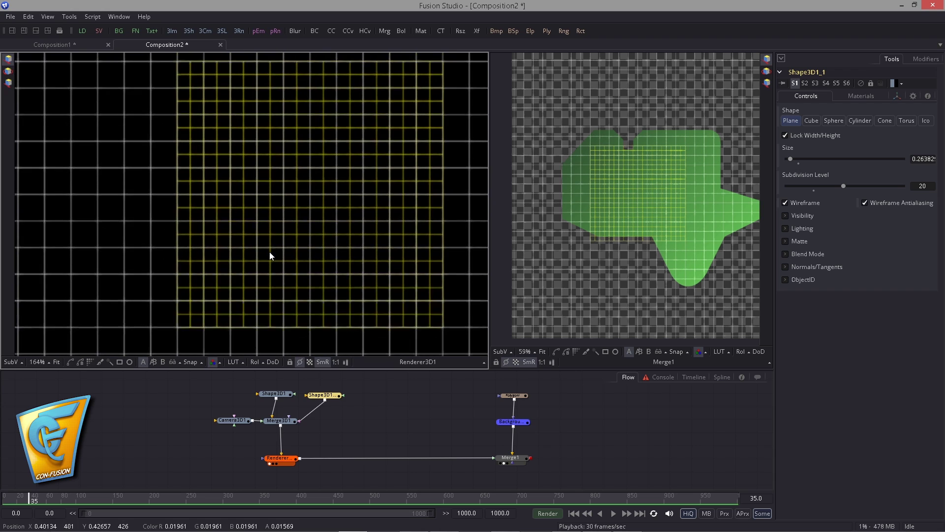
scroll(270, 252, "down", 4)
scroll(298, 193, "up", 4)
scroll(280, 197, "down", 5)
scroll(258, 162, "up", 6)
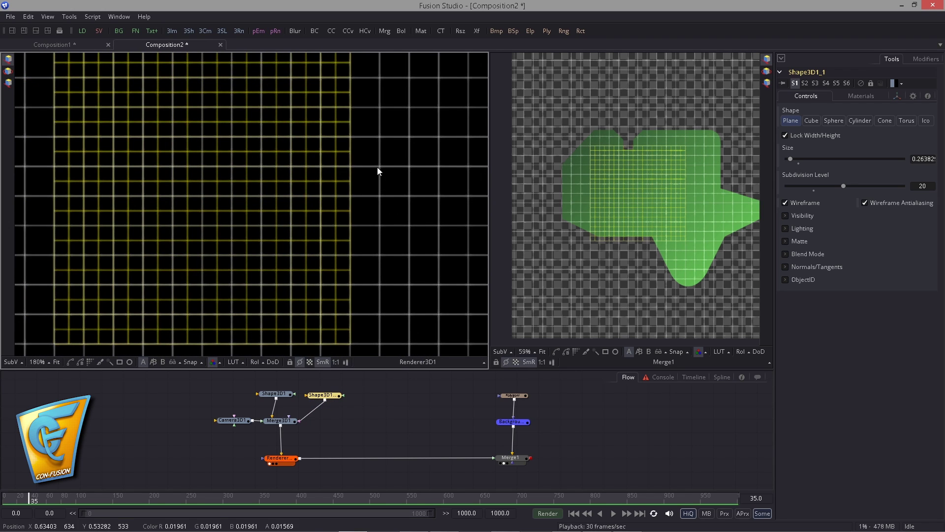
scroll(201, 207, "down", 3)
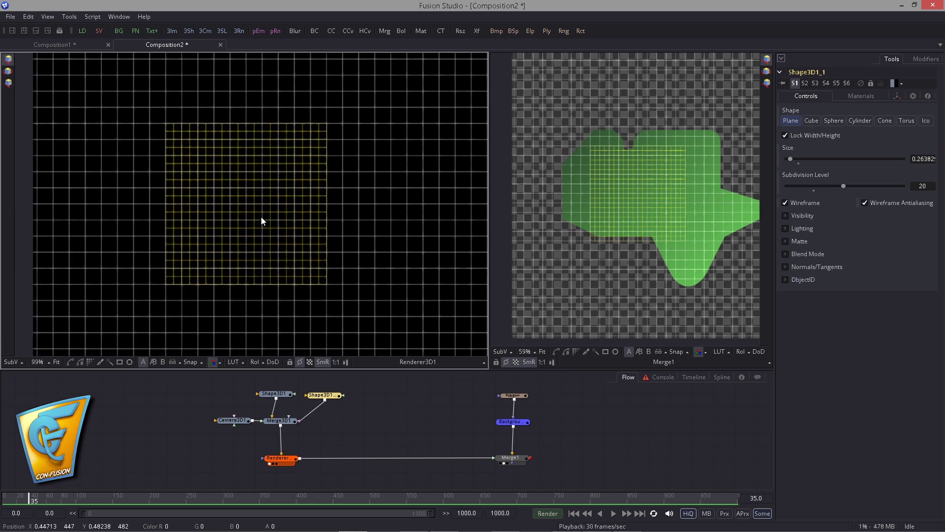
scroll(279, 197, "up", 1)
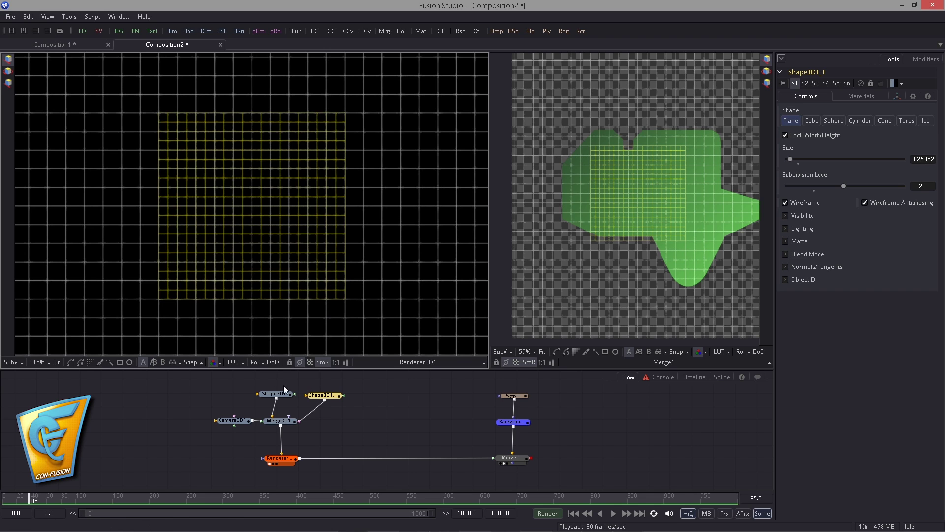
Try to offset the smaller yellow plane along the Z axis
left_click(897, 95)
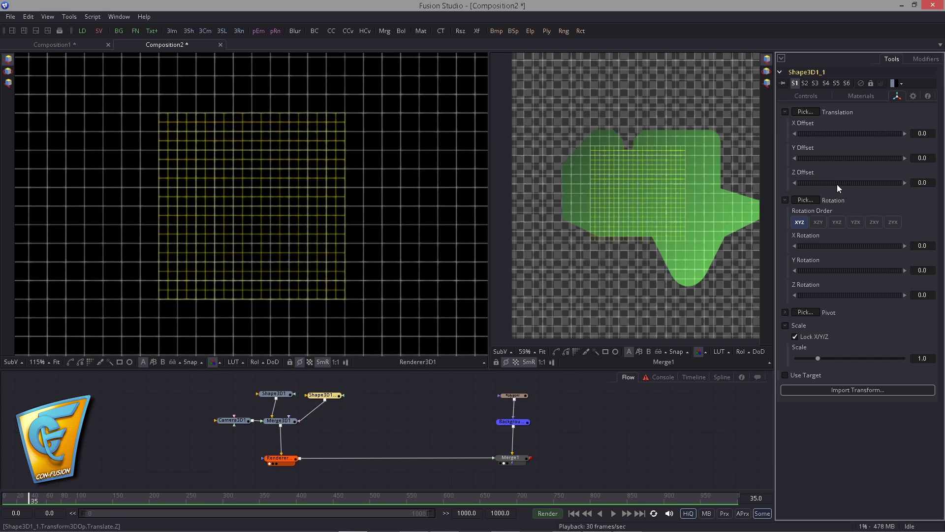
mouse_move(837, 184)
left_mouse_down()
mouse_move(846, 182)
mouse_move(834, 181)
left_mouse_up()
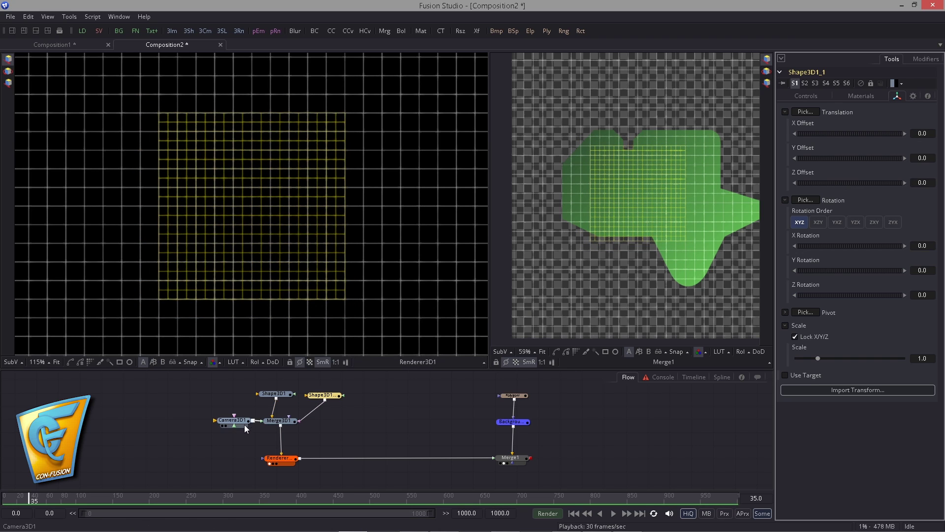
Move the Camera3D1 node further away from Merge3D1 and switch its projection type to Orthographic
left_click_drag(236, 420, 221, 422)
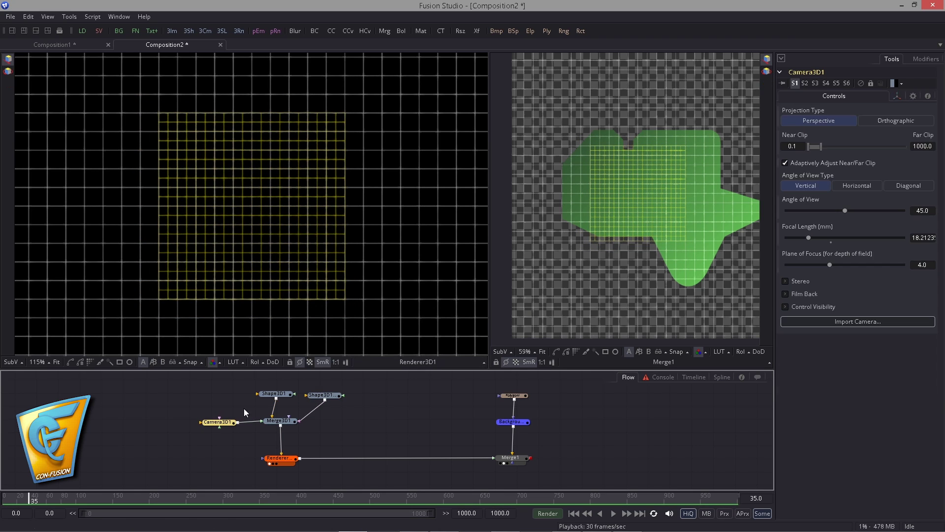
left_click(885, 125)
scroll(253, 222, "down", 3)
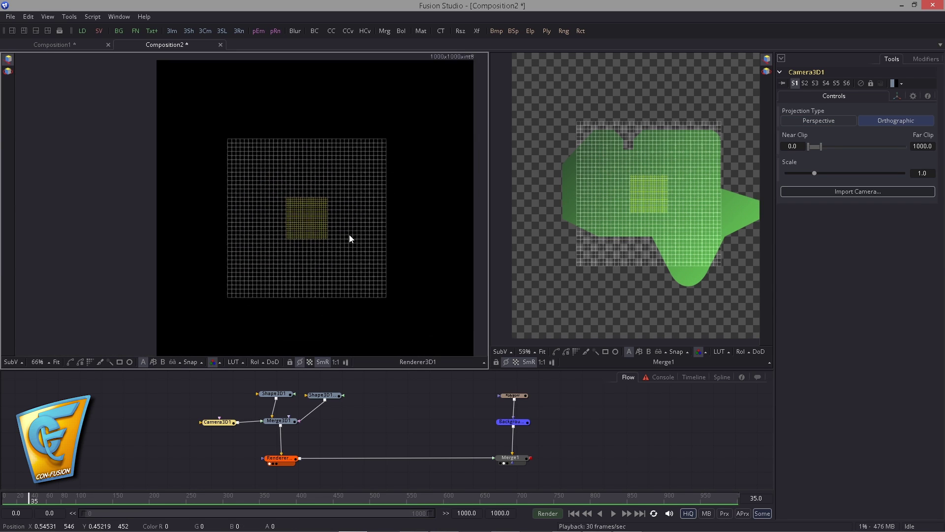
scroll(351, 238, "up", 4)
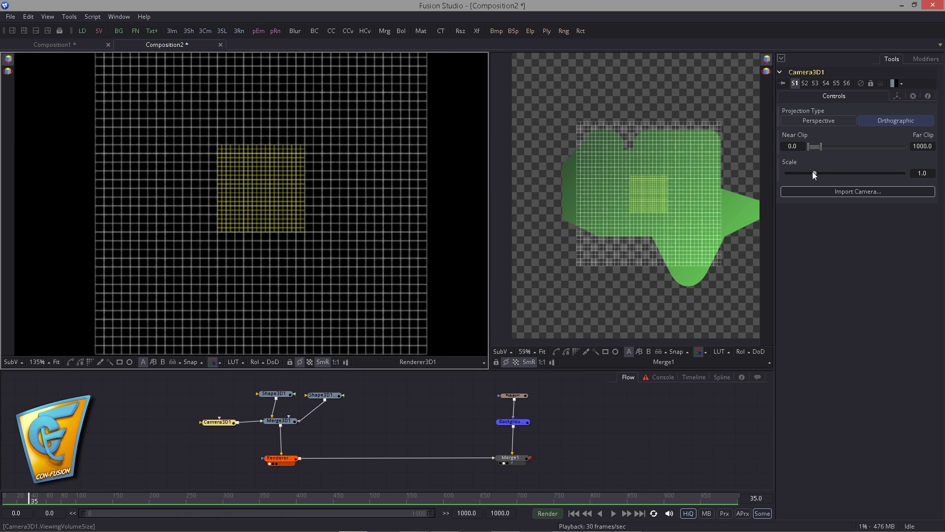
Increase Camera3D1's orthographic scale to about 2.374
left_click_drag(815, 173, 850, 174)
scroll(357, 205, "down", 3)
scroll(276, 216, "up", 1)
scroll(301, 236, "up", 4)
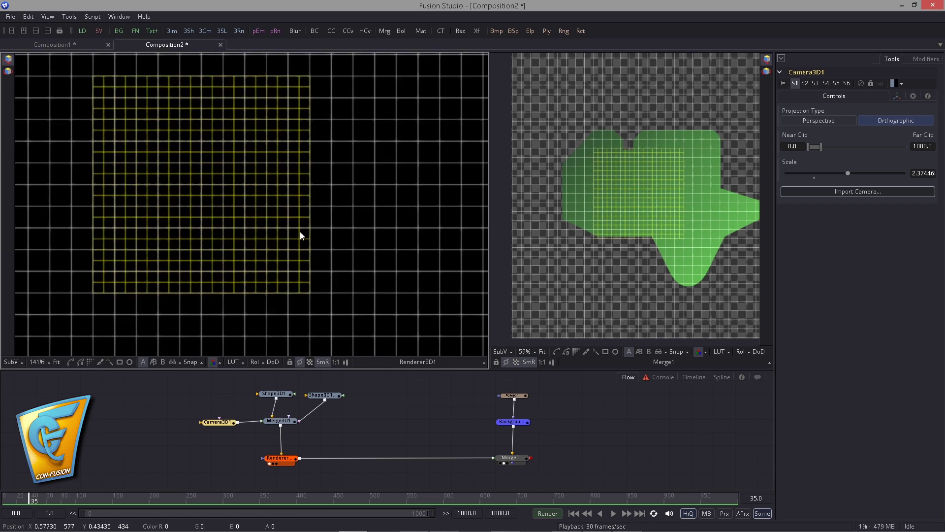
Set the Z Offset of the yellow Shape3D1_1 plane to about 0.047
left_click(897, 96)
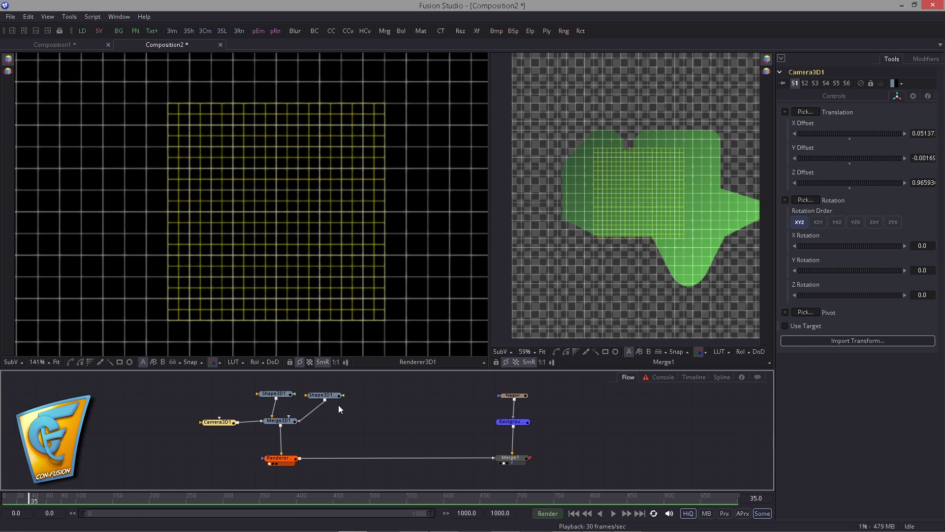
left_click(323, 396)
left_click_drag(826, 181, 811, 181)
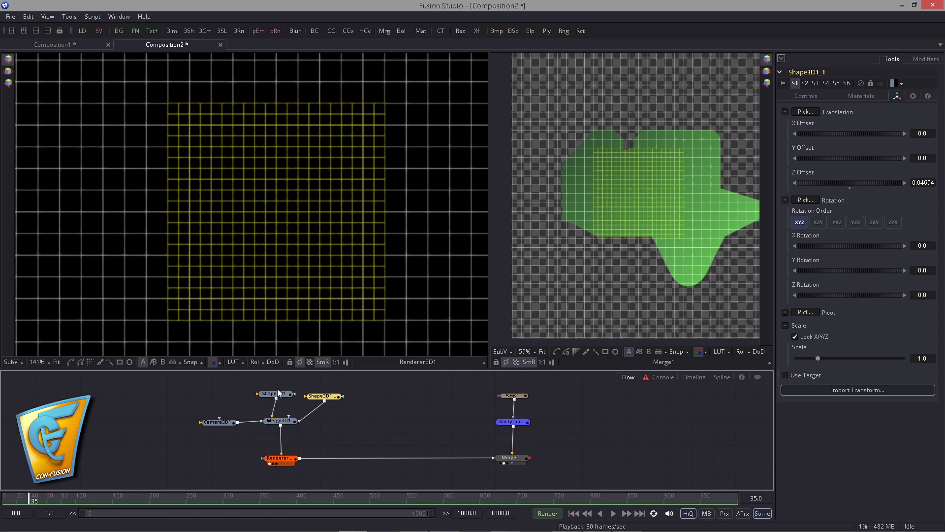
Inspect the two grids in the orthographic render and their alignment with the green shape in the Merge1 view
scroll(296, 137, "down", 2)
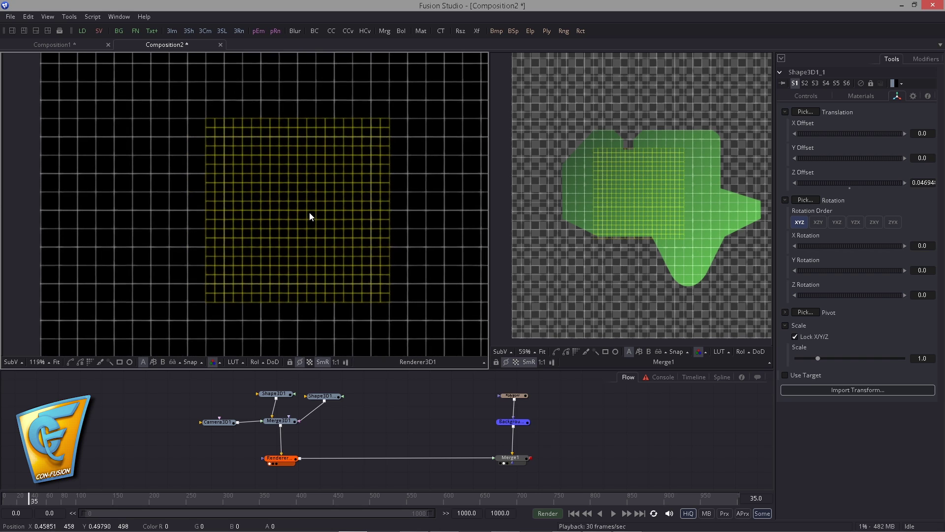
scroll(311, 209, "up", 1)
scroll(170, 221, "down", 5)
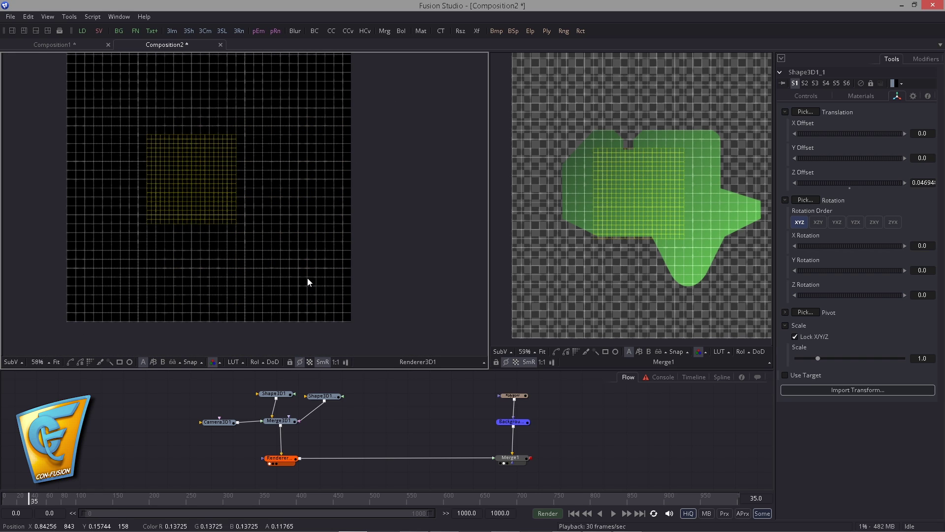
scroll(192, 219, "up", 3)
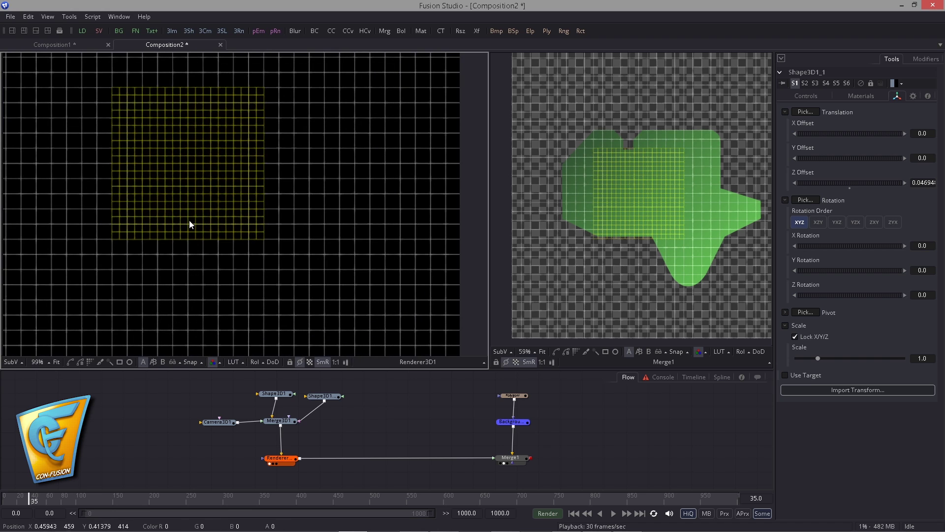
scroll(263, 209, "down", 2)
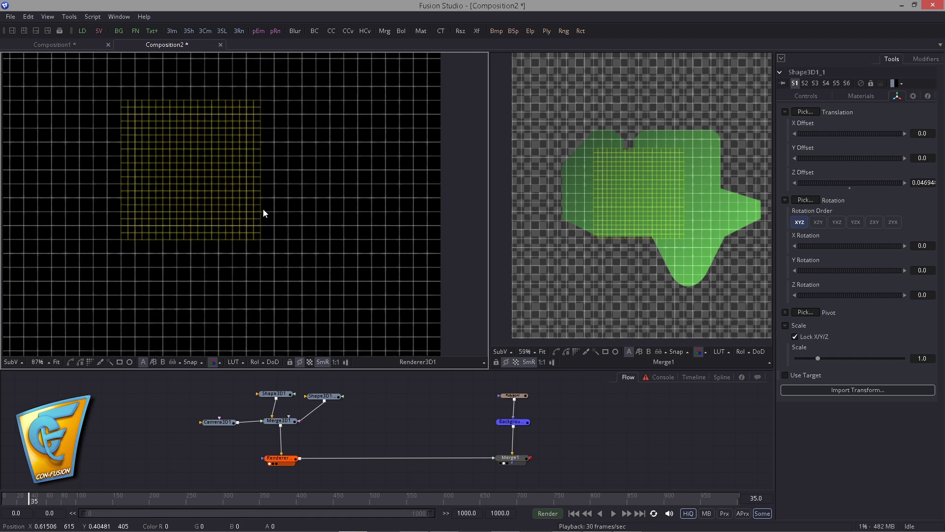
scroll(616, 167, "up", 4)
left_click_drag(618, 166, 671, 141)
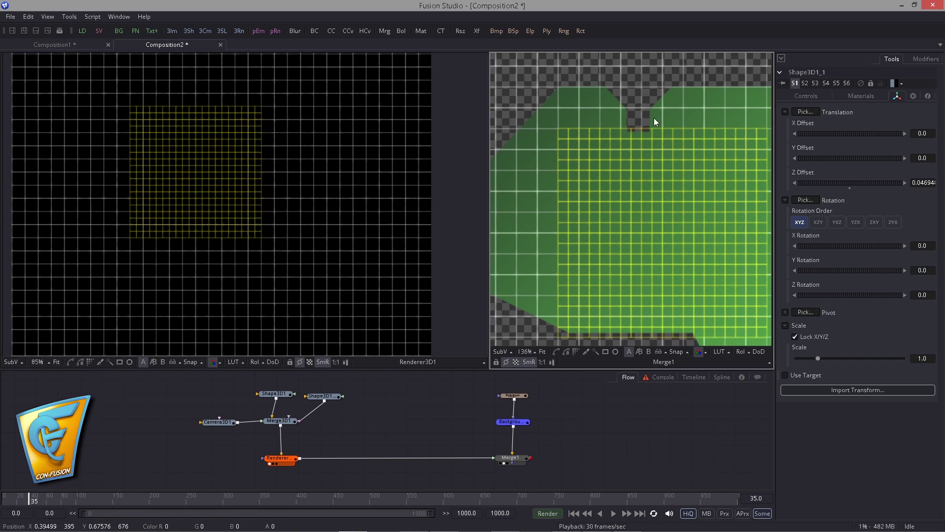
scroll(624, 209, "down", 5)
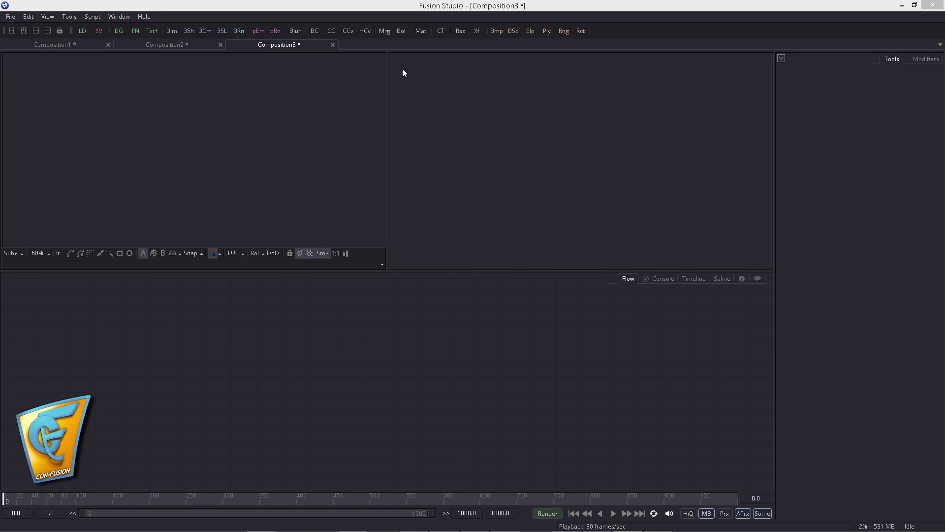
Add the SE_GridMaker macro from the Layouts templates to the new composition and show its output in the first viewer
left_click(60, 31)
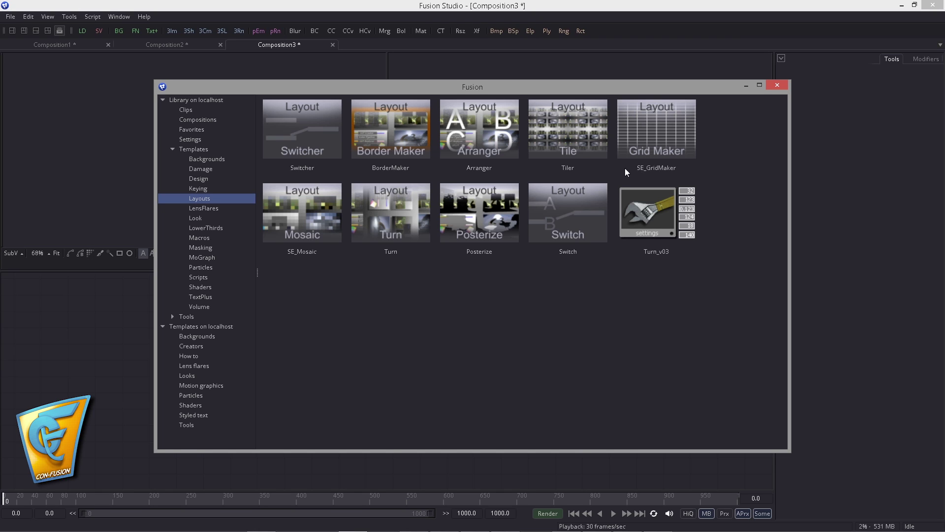
left_click_drag(666, 135, 100, 316)
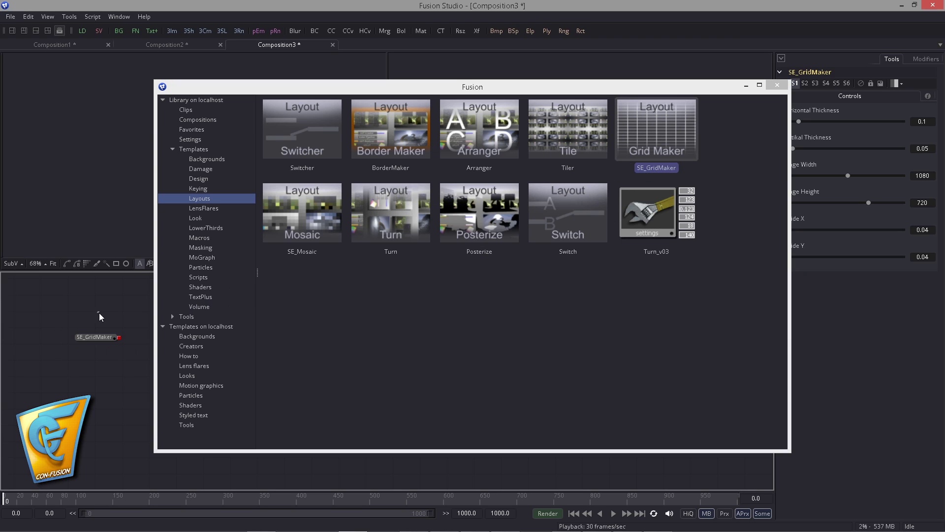
left_click(777, 85)
left_click_drag(109, 338, 204, 338)
scroll(158, 139, "down", 3)
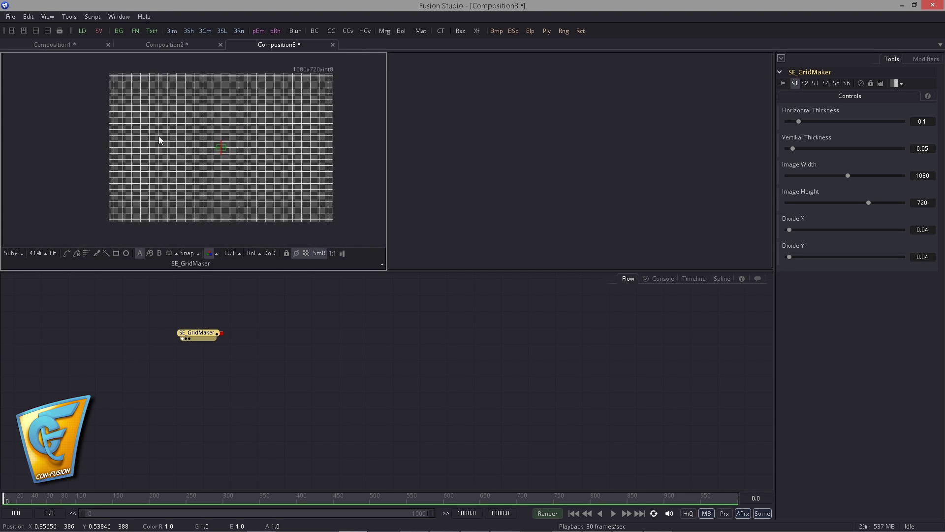
scroll(208, 156, "down", 1)
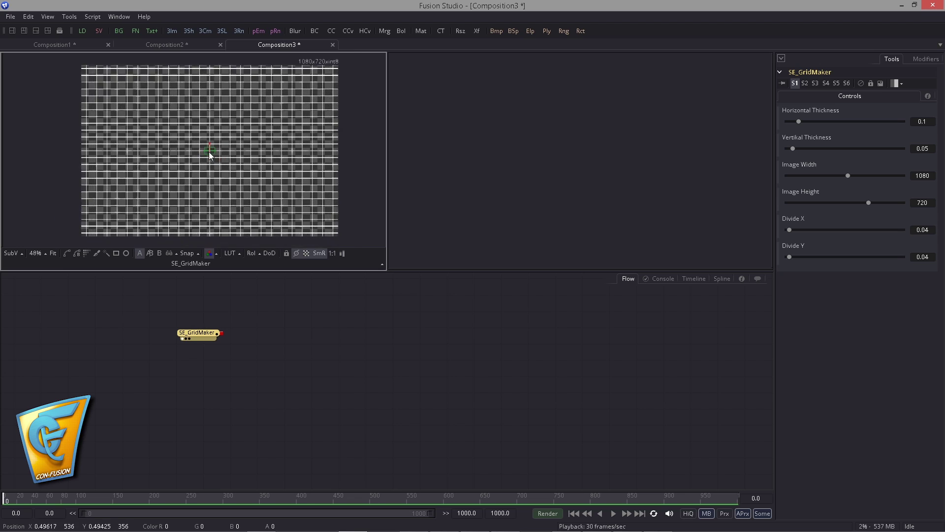
scroll(209, 156, "up", 2)
Enlarge the first viewer and the SE_GridMaker node's display, and select the node
left_click_drag(387, 251, 500, 251)
left_click(302, 272)
left_click_drag(301, 271, 295, 304)
scroll(282, 325, "up", 4)
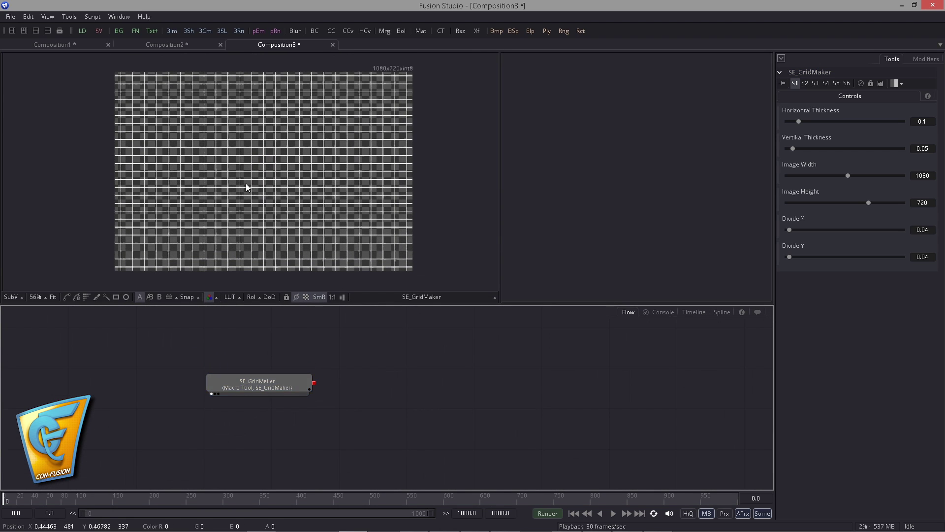
scroll(246, 184, "up", 2)
left_click(294, 388)
scroll(303, 233, "up", 1)
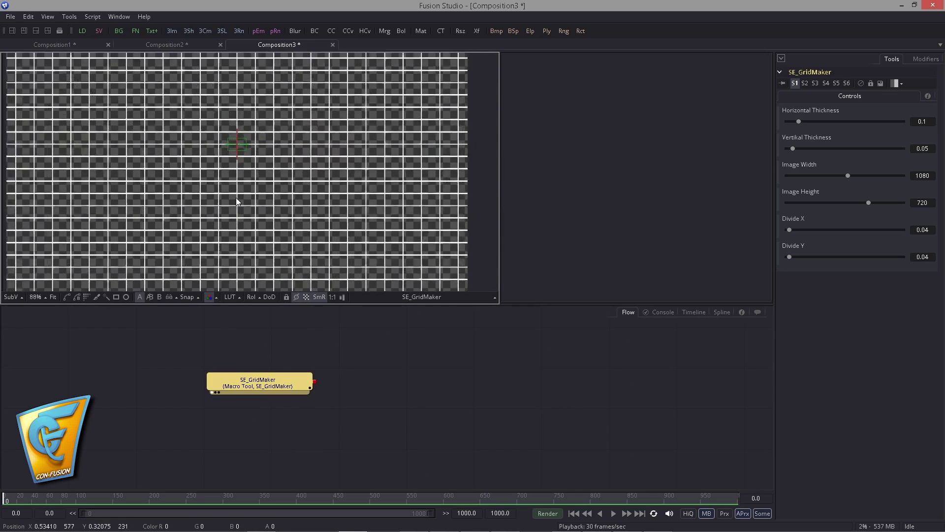
Resize the grid cells with the on-screen rectangle to a Divide X of about 0.159 and Divide Y of about 0.183
scroll(235, 197, "down", 2)
left_click_drag(246, 155, 337, 258)
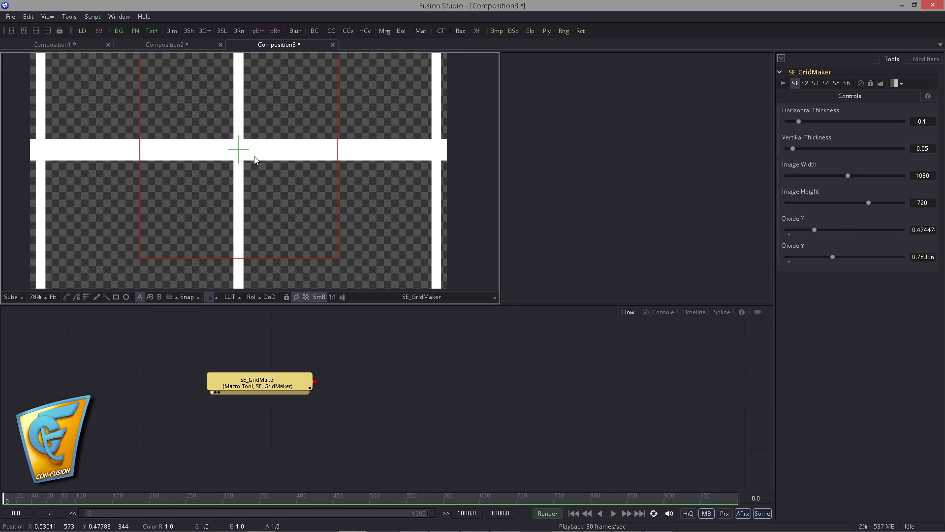
mouse_move(284, 150)
left_mouse_down()
mouse_move(87, 129)
mouse_move(294, 149)
left_mouse_up()
left_click_drag(314, 213, 257, 141)
scroll(255, 152, "up", 5)
left_click_drag(315, 182, 409, 250)
scroll(289, 153, "down", 4)
scroll(234, 154, "down", 1)
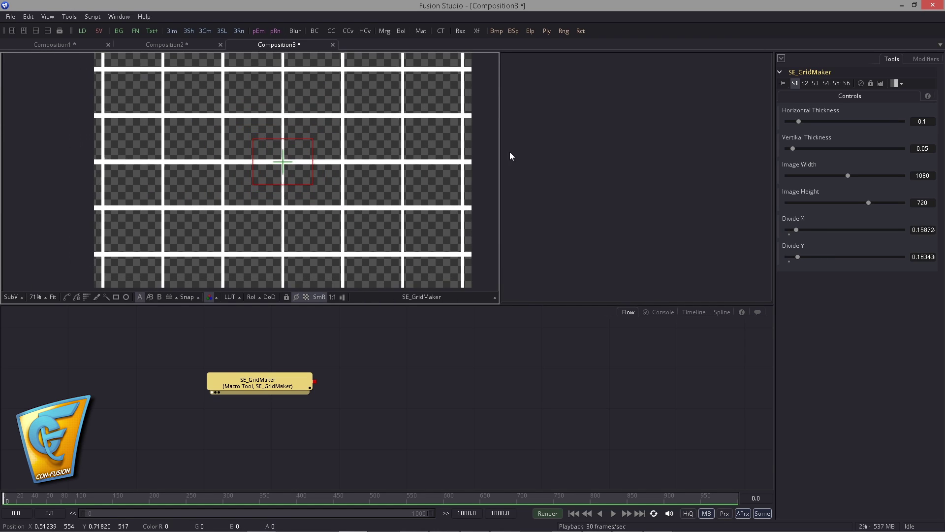
Thin the grid lines to a horizontal thickness of about 0.047 and a vertical thickness of about 0.021
left_click_drag(799, 121, 790, 149)
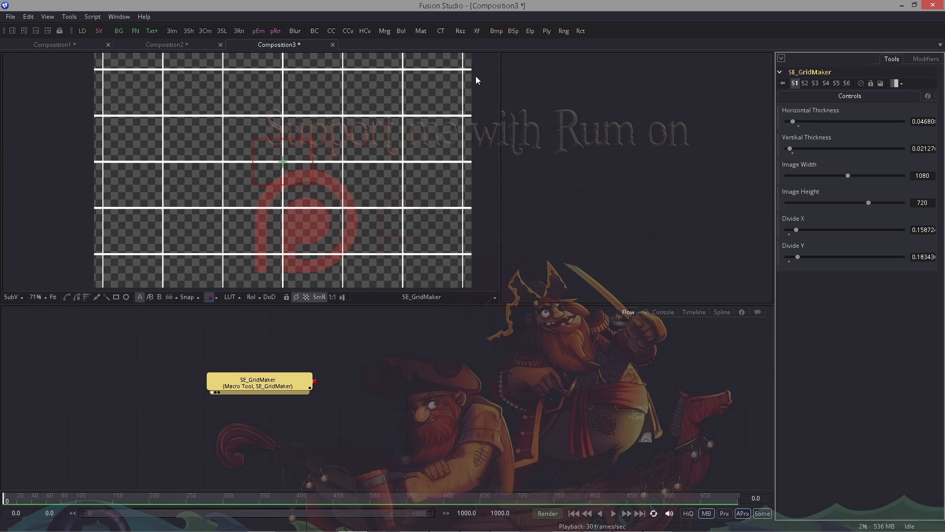
scroll(179, 162, "down", 3)
scroll(277, 174, "up", 2)
Set the grid's image width to 758, Divide X to about 0.077 and Divide Y to about 0.128
left_click_drag(847, 175, 830, 175)
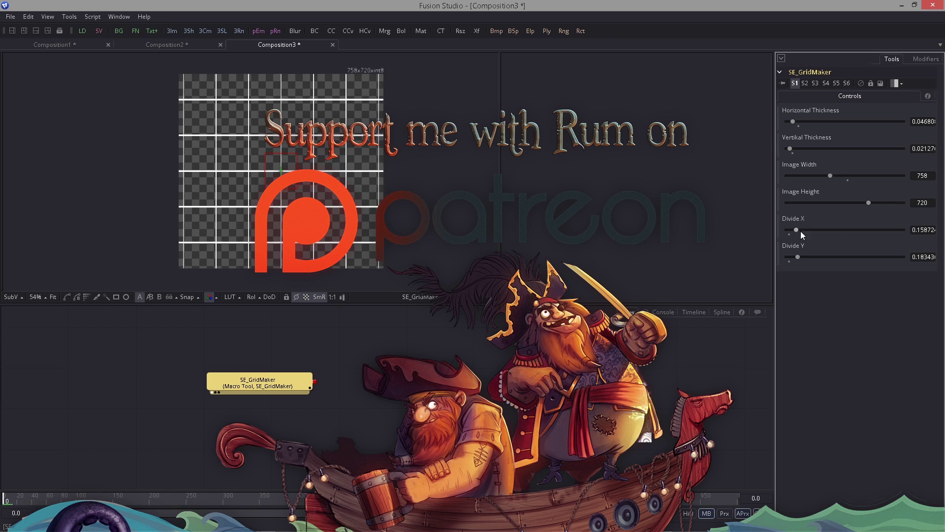
left_click_drag(797, 230, 789, 240)
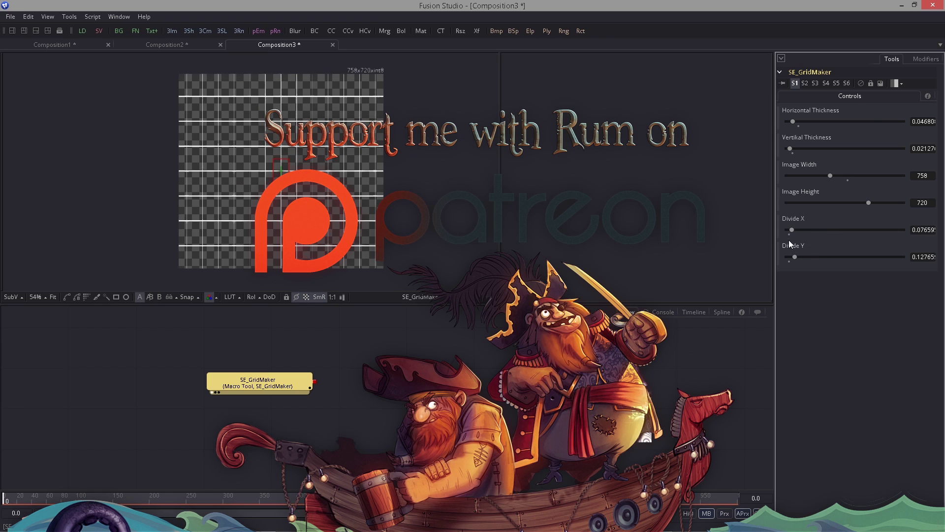
left_click(272, 387)
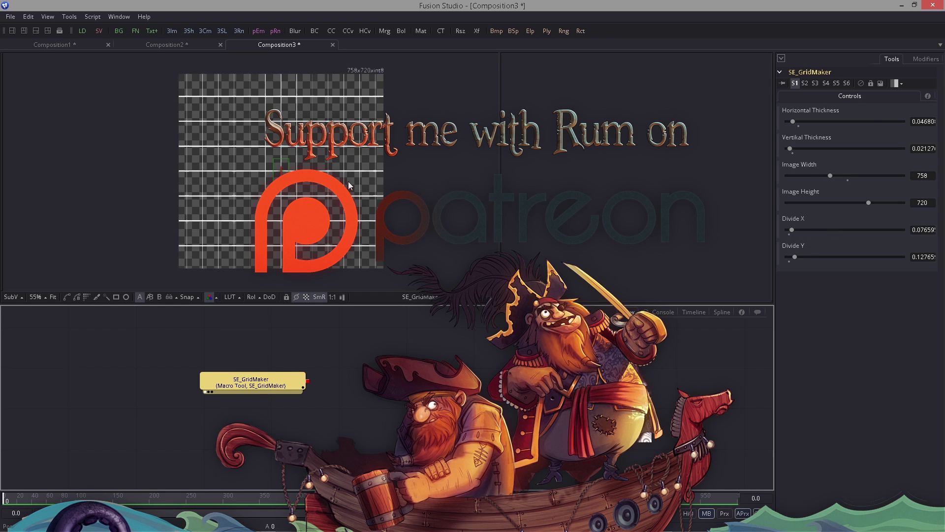